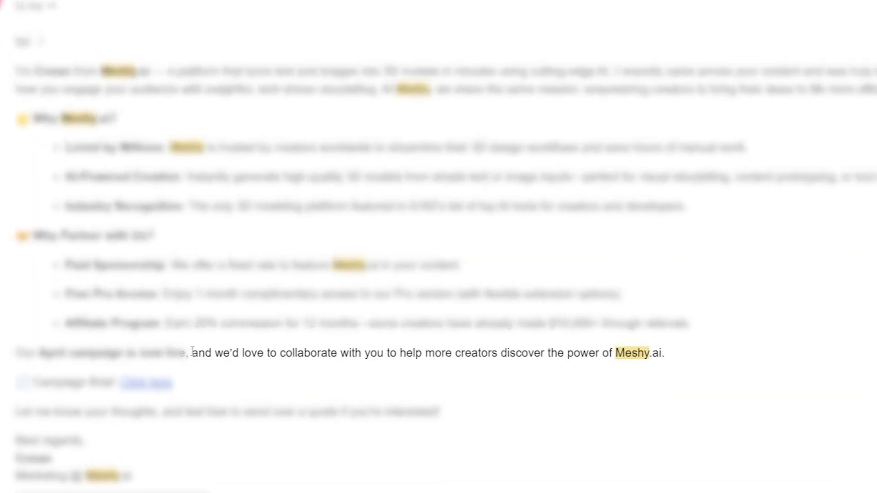
Highlight the collaboration sentence in the Meshy email and look through the YouTube channel's video list
drag(220, 364, 287, 364)
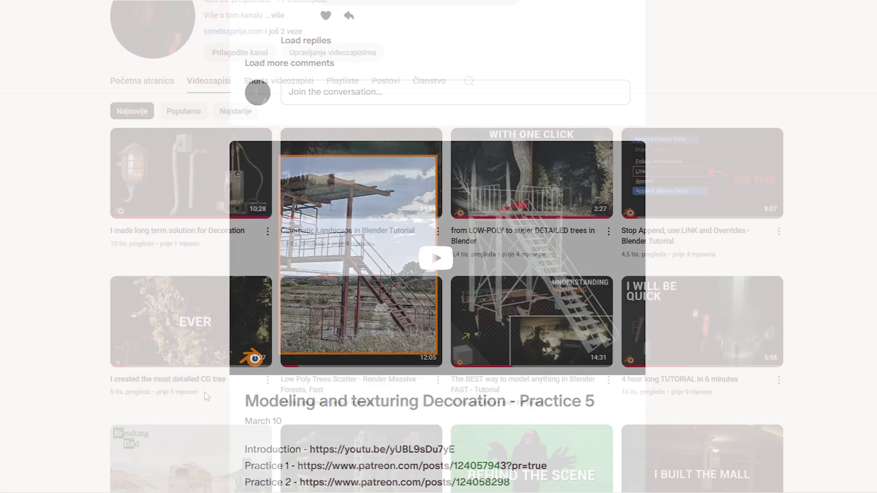
scroll(447, 274, down, 4)
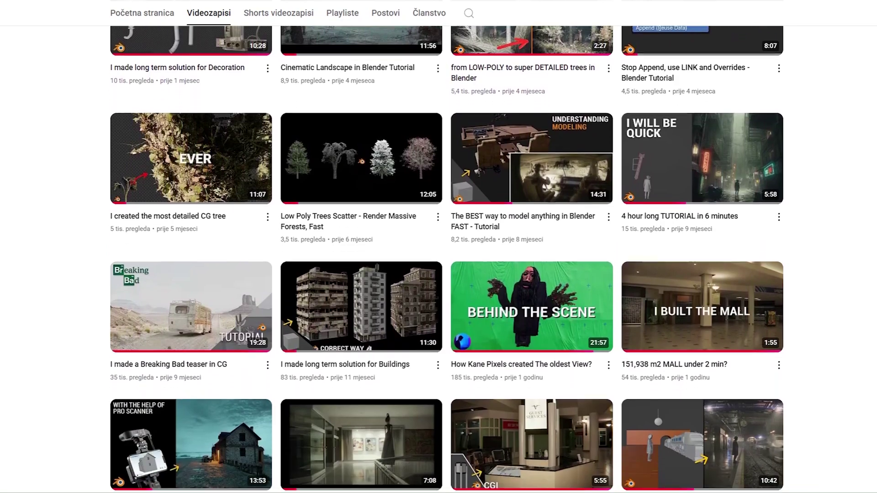
scroll(447, 274, down, 3)
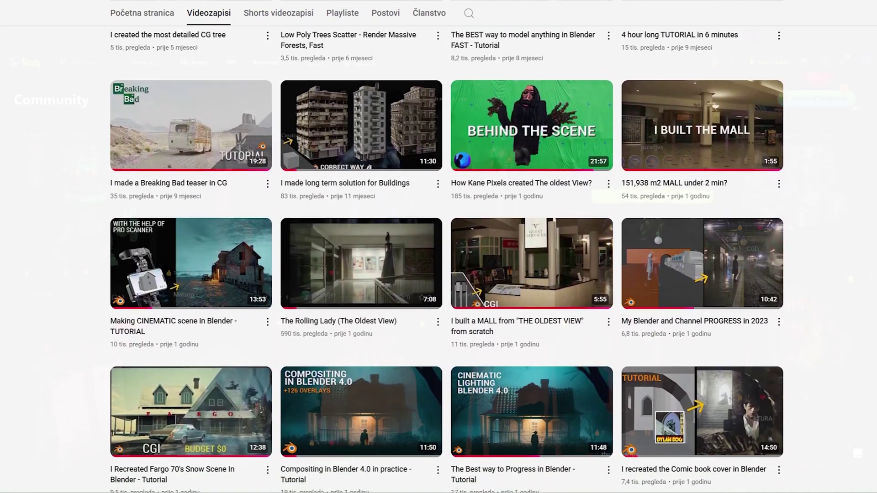
scroll(438, 306, down, 6)
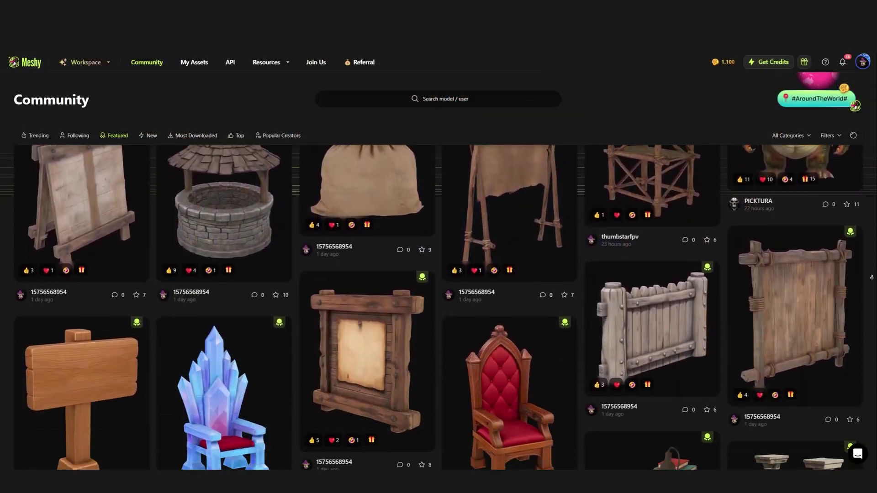
Browse the featured models in the Meshy community and highlight the email's sentence supporting the proposed video format
scroll(438, 306, down, 5)
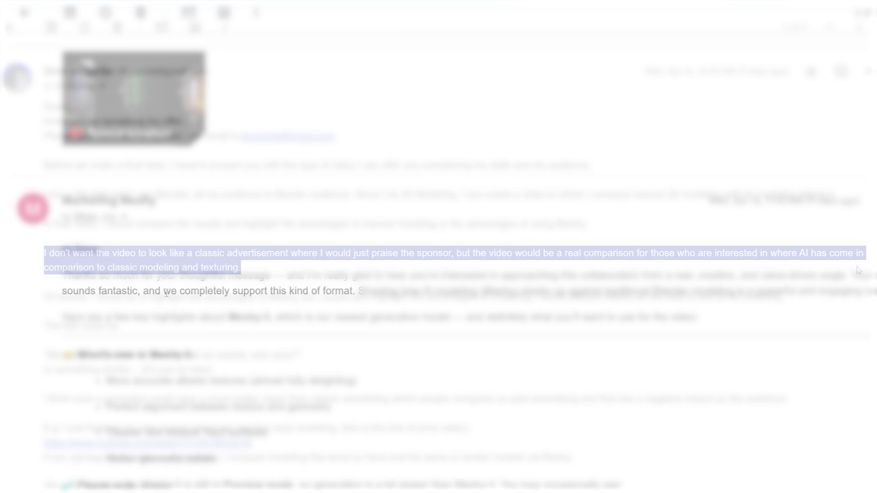
drag(227, 278, 399, 279)
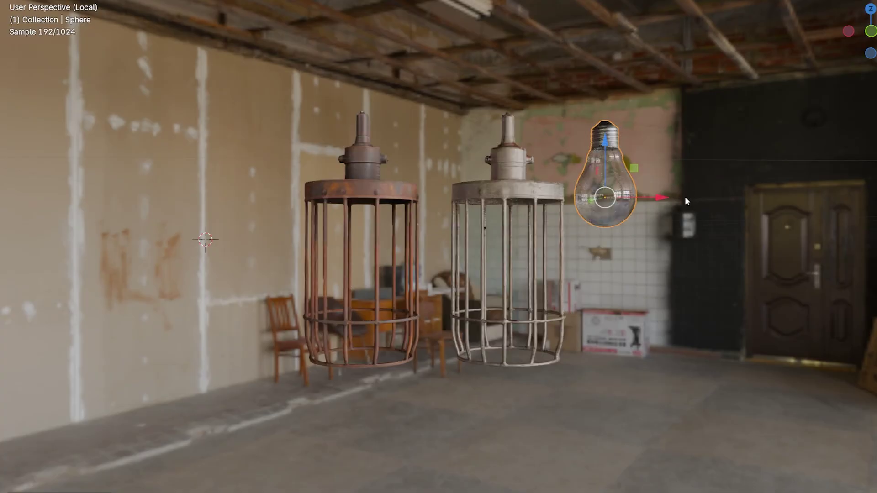
Move the light bulb along the X and Z axes into the pale lamp cage, working in front view
key(KP_1)
key(g)
key(x)
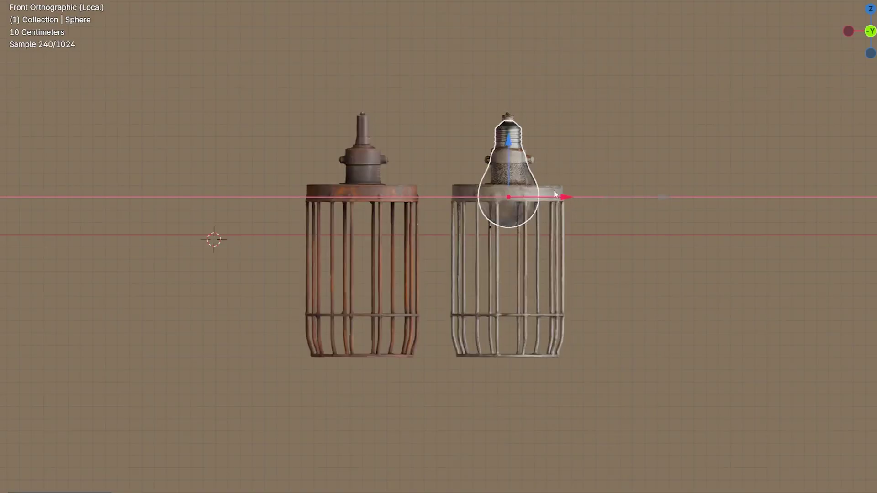
key(z)
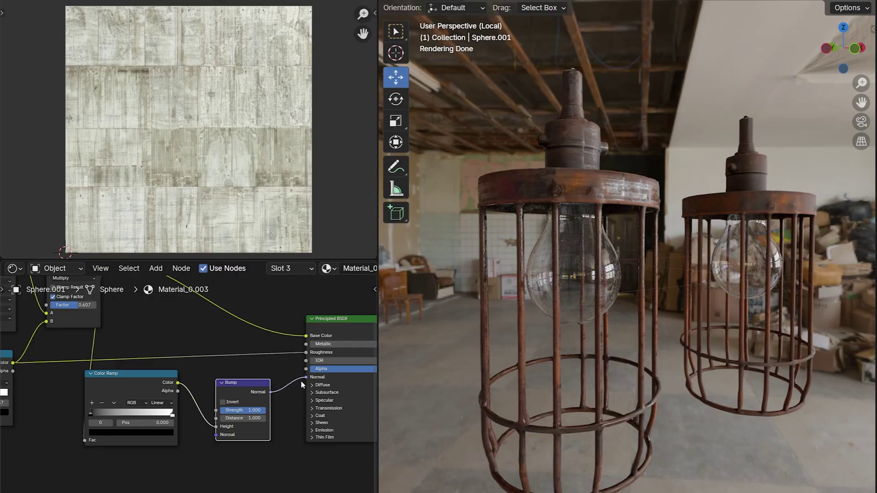
Connect the Bump node's Normal output to the Normal input of the Principled BSDF
drag(301, 381, 306, 377)
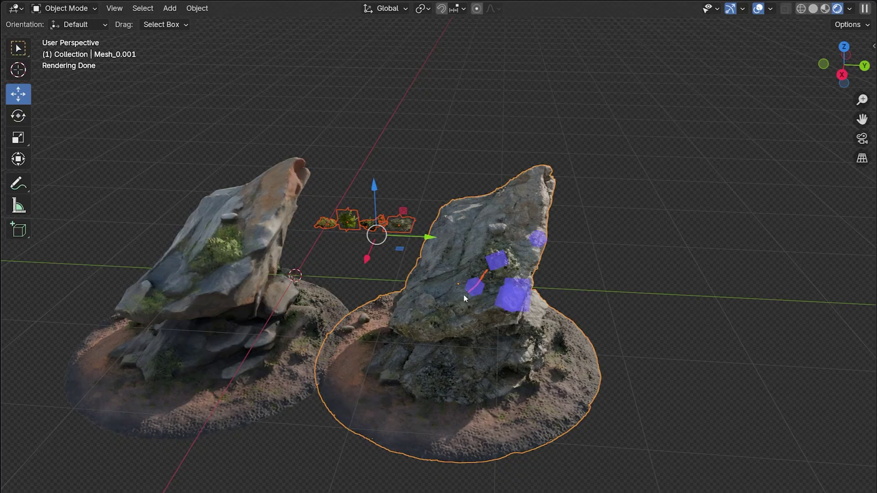
mouse_move(464, 295)
mouse_down()
mouse_move(415, 362)
mouse_move(432, 422)
mouse_up()
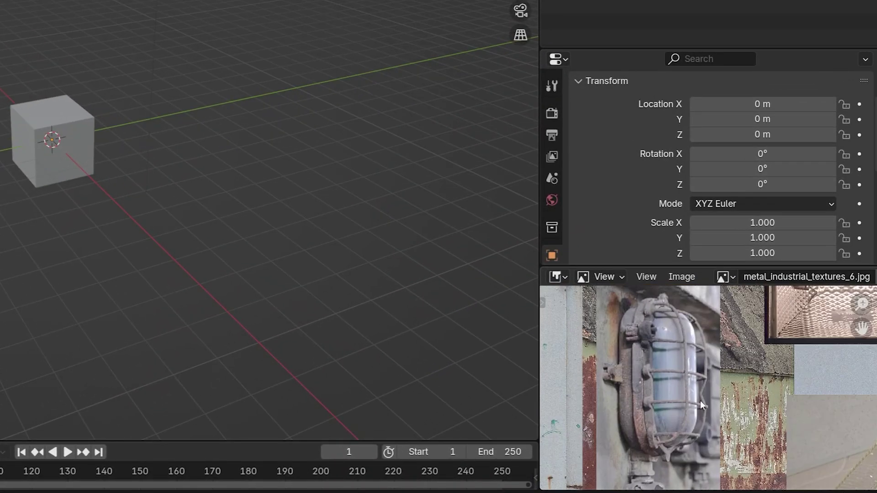
Using the old lamp photo as reference, bevel the edges of the front face on the rounded lamp base
middle_drag(696, 410, 733, 410)
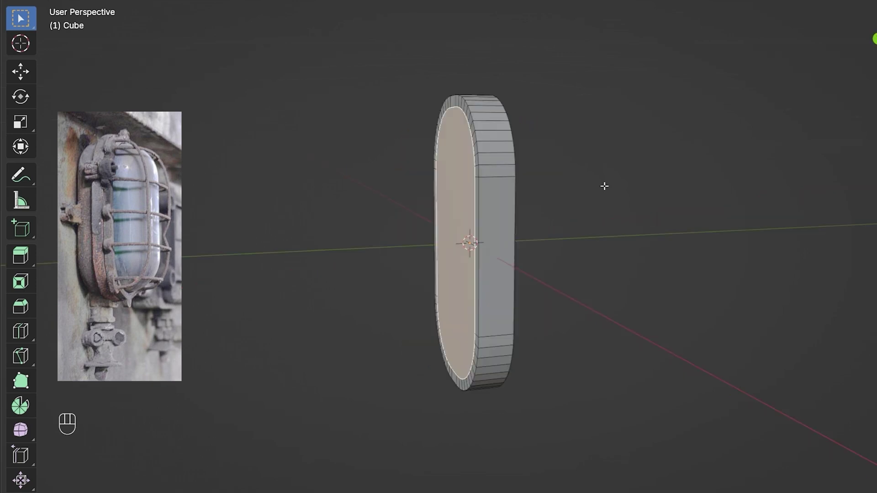
key(ctrl+b)
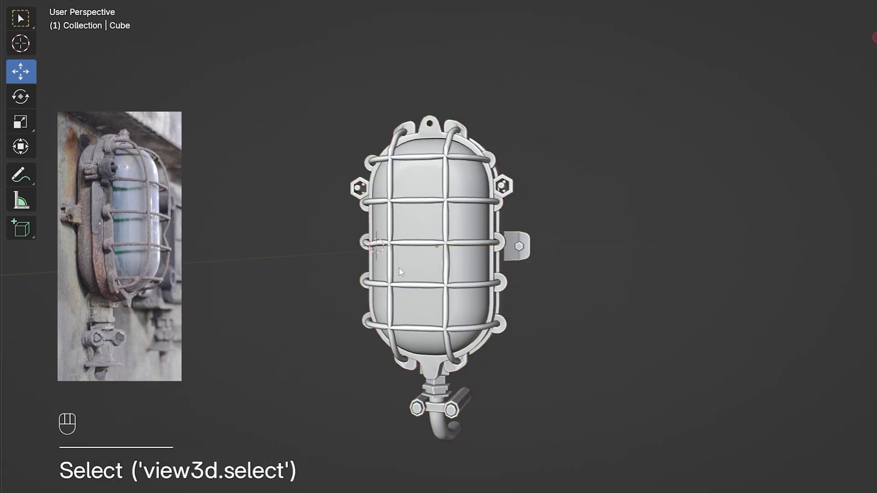
middle_drag(400, 268, 540, 262)
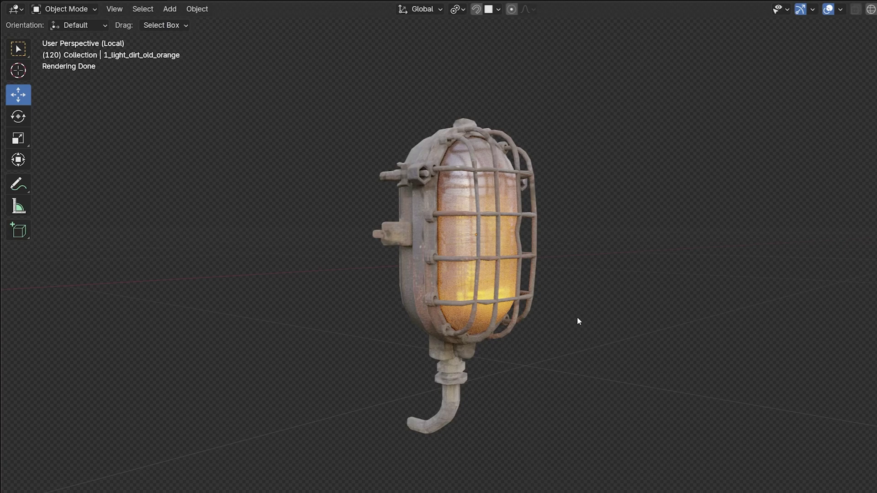
Inspect the textured 1_light_dirt_old_orange lamp up close and look through the industrial decoration asset library
scroll(577, 317, up, 5)
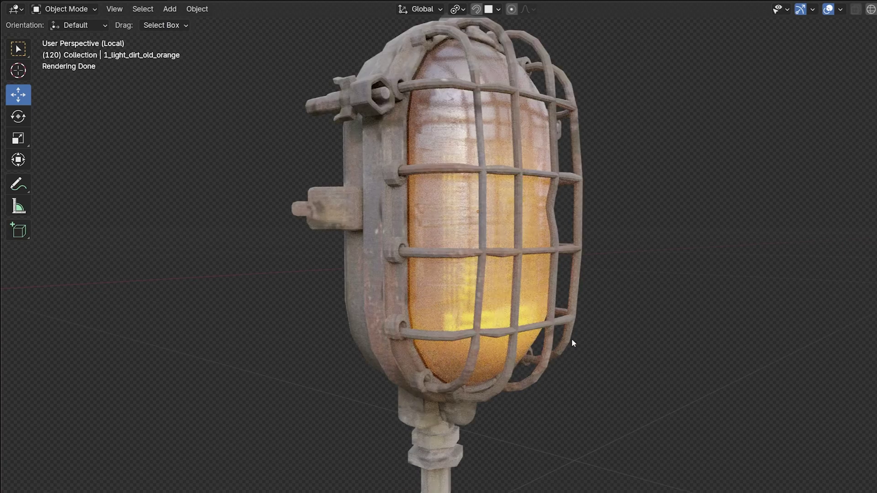
scroll(557, 313, down, 5)
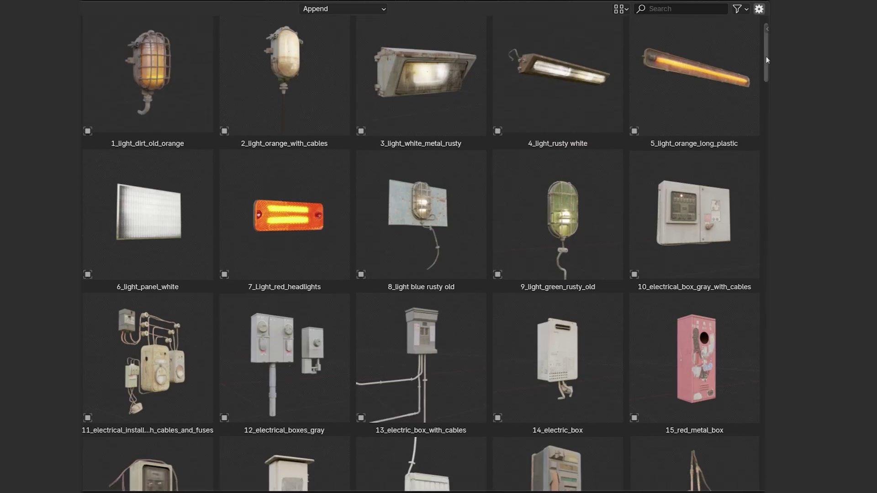
drag(766, 57, 740, 315)
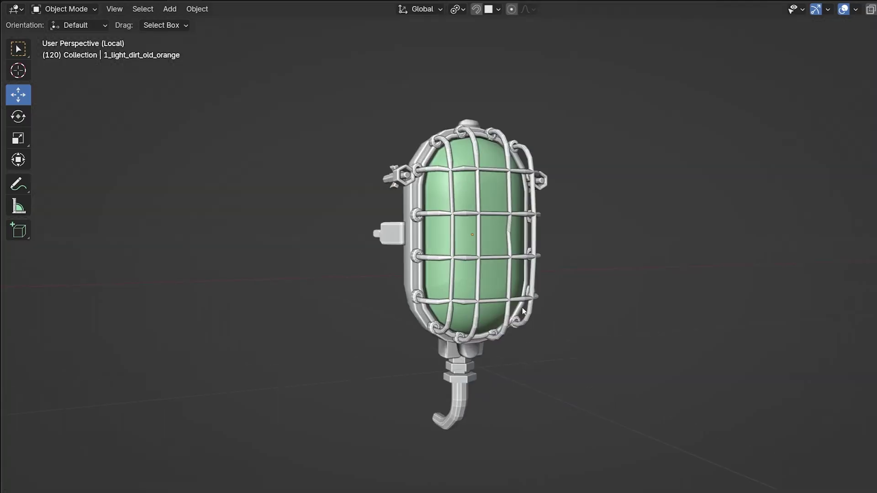
Examine the caged lamp's mesh topology in wireframe display and from several sides
middle_drag(521, 307, 554, 310)
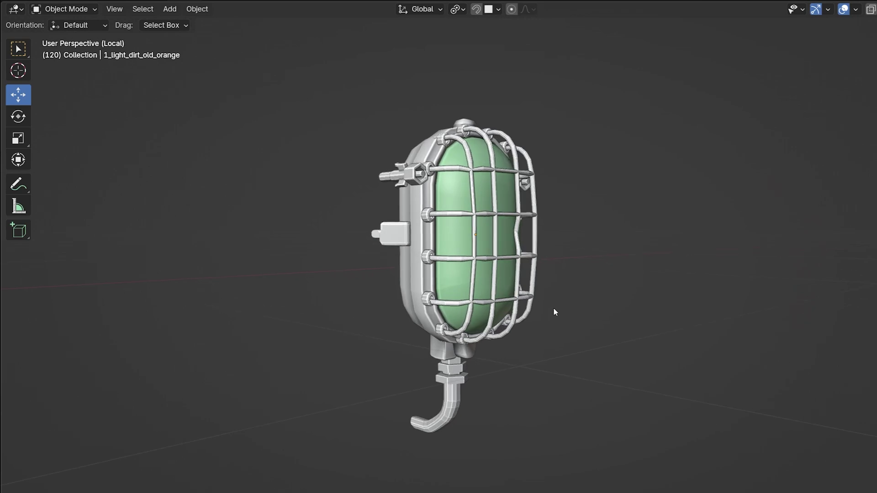
key(z)
key(4)
scroll(522, 305, up, 1)
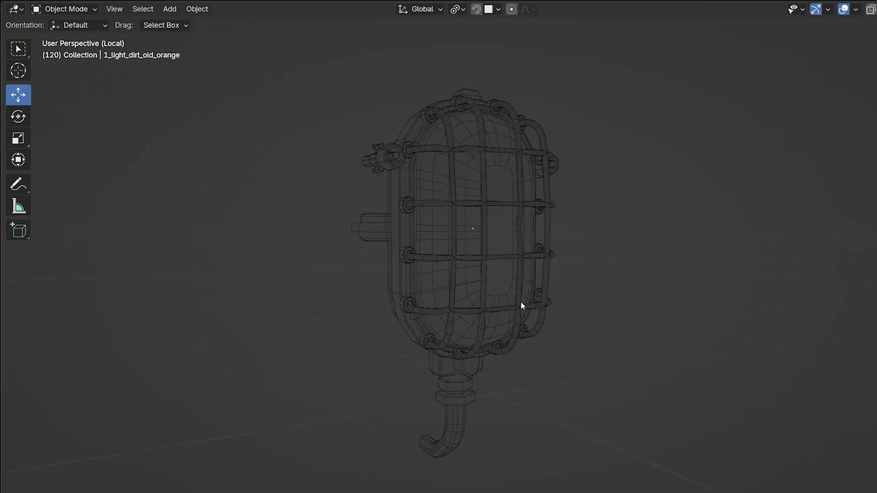
middle_drag(584, 253, 668, 270)
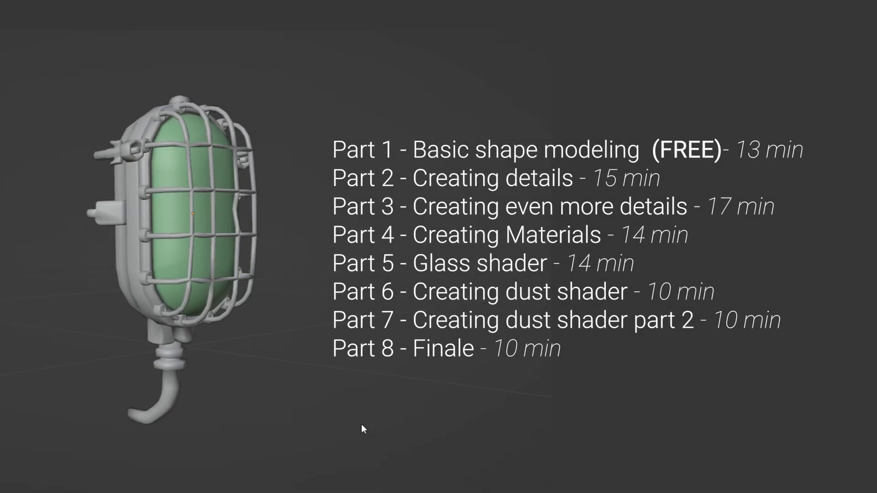
key(Tab)
middle_drag(396, 377, 366, 373)
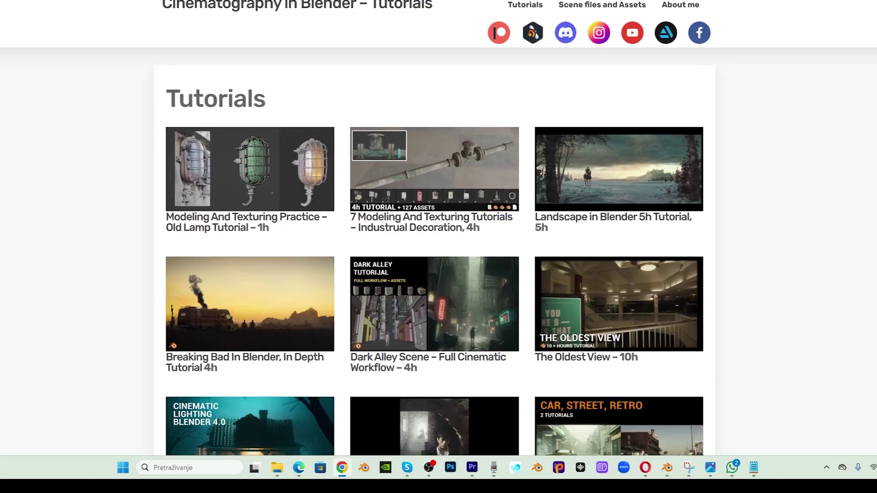
Look through the tutorials and featured asset packages on the Cinematography in Blender website
scroll(435, 256, down, 2)
scroll(434, 256, down, 6)
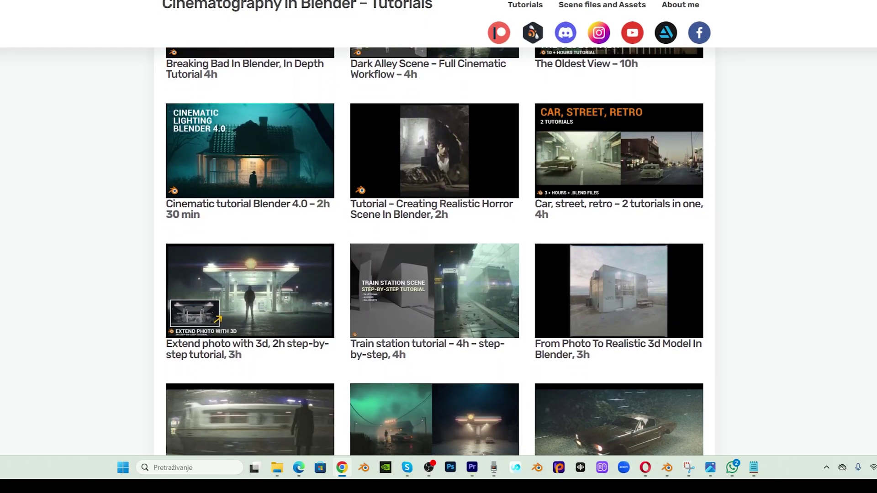
scroll(434, 255, down, 9)
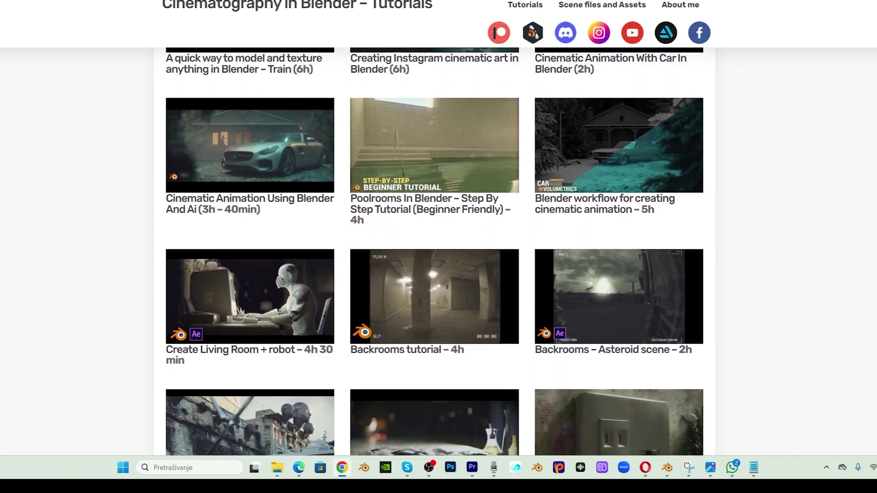
scroll(435, 256, down, 9)
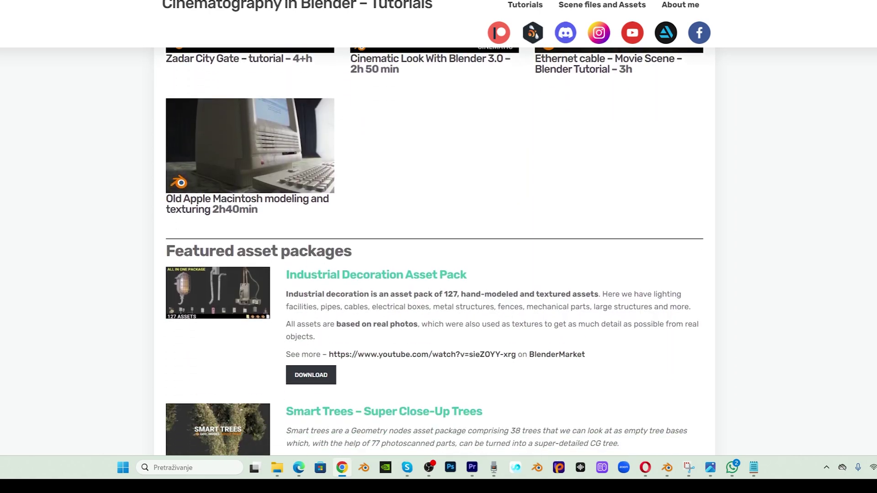
scroll(435, 256, down, 9)
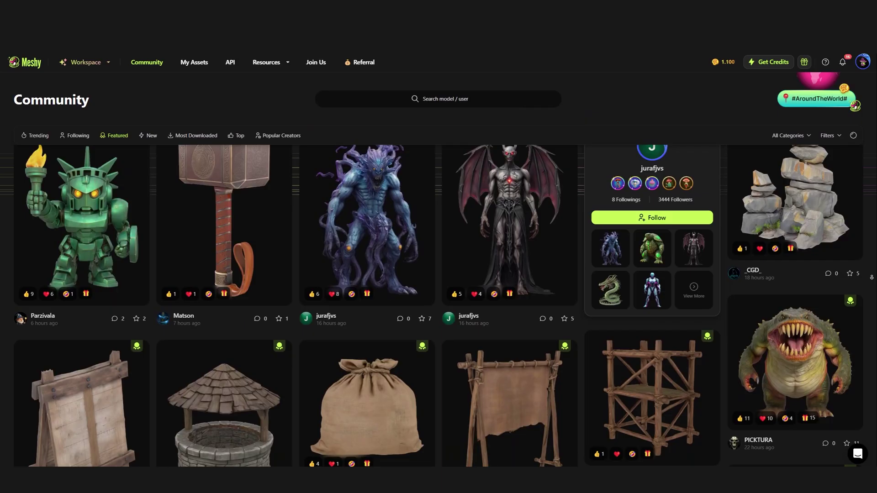
Look through the featured props and creatures shared in the Meshy community gallery
scroll(438, 306, down, 5)
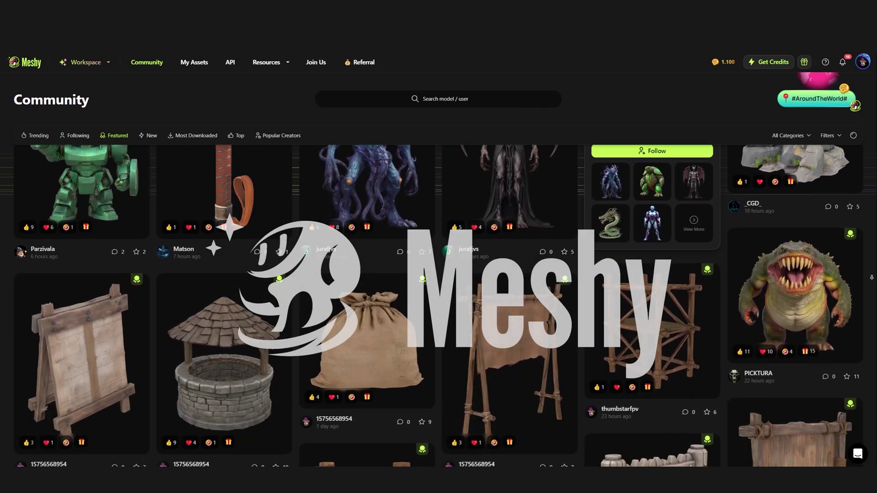
scroll(438, 306, down, 6)
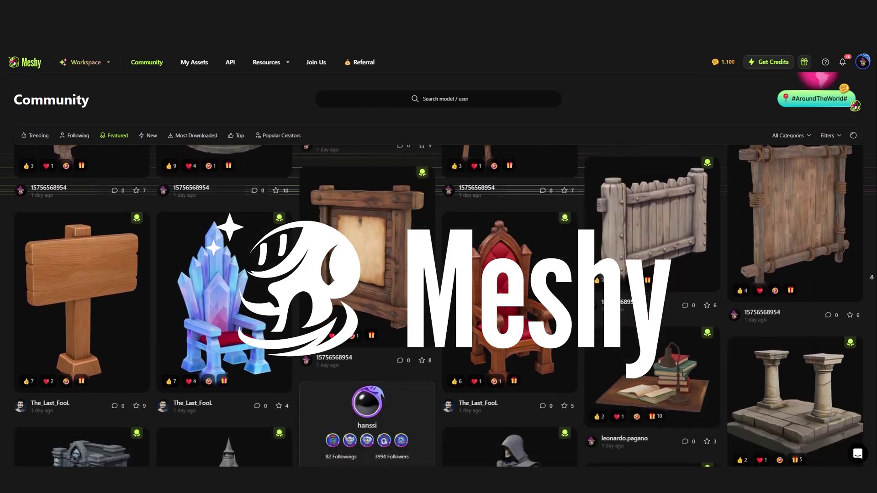
scroll(438, 306, down, 2)
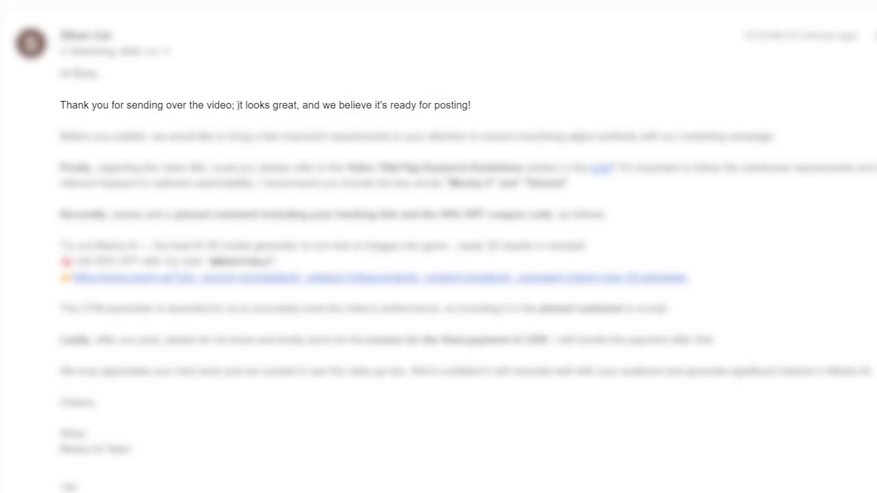
Highlight the sponsor email's statement that the video is ready for posting, then highlight the discount code line
drag(415, 100, 472, 106)
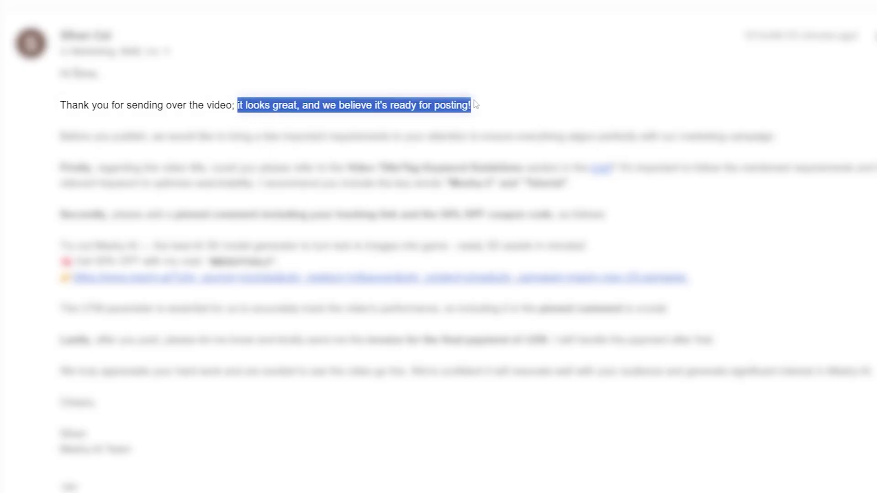
double_click(101, 264)
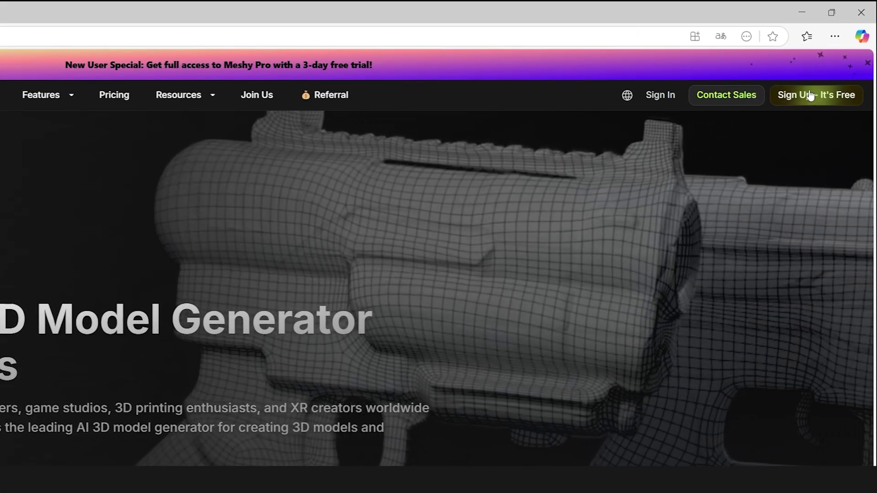
Sign up for Meshy with a Google account and open the workspace from the community page
click(810, 95)
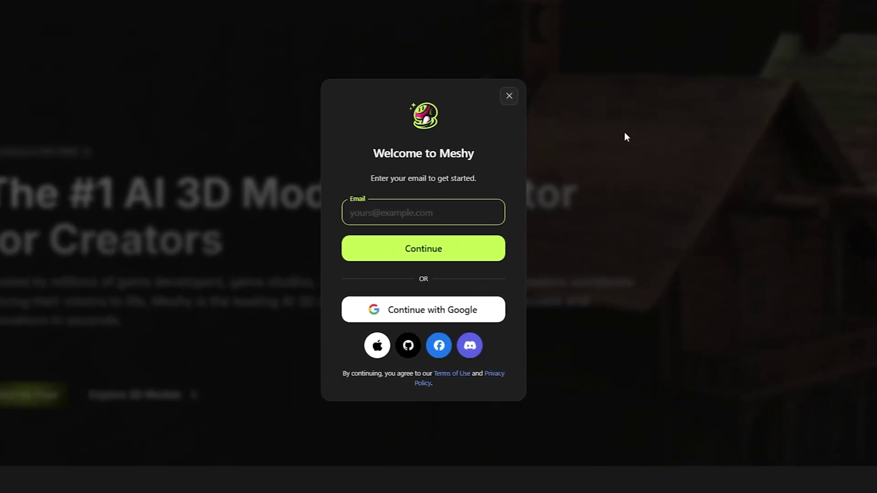
click(435, 311)
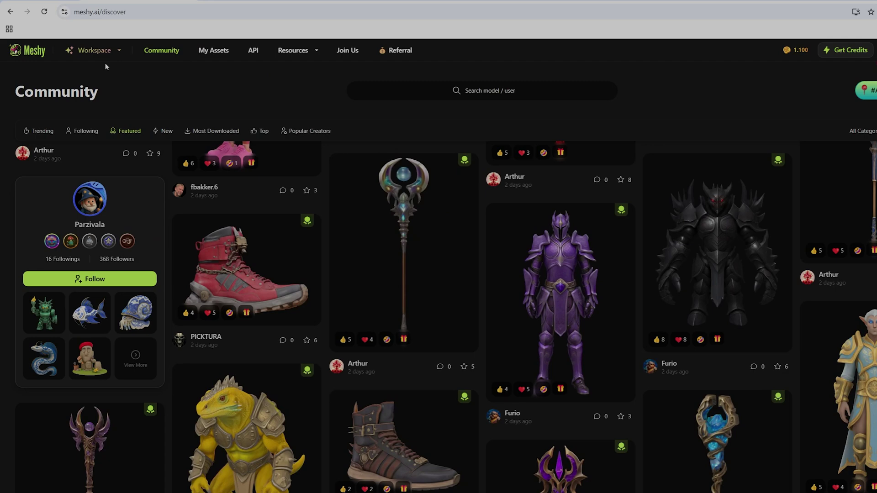
click(101, 54)
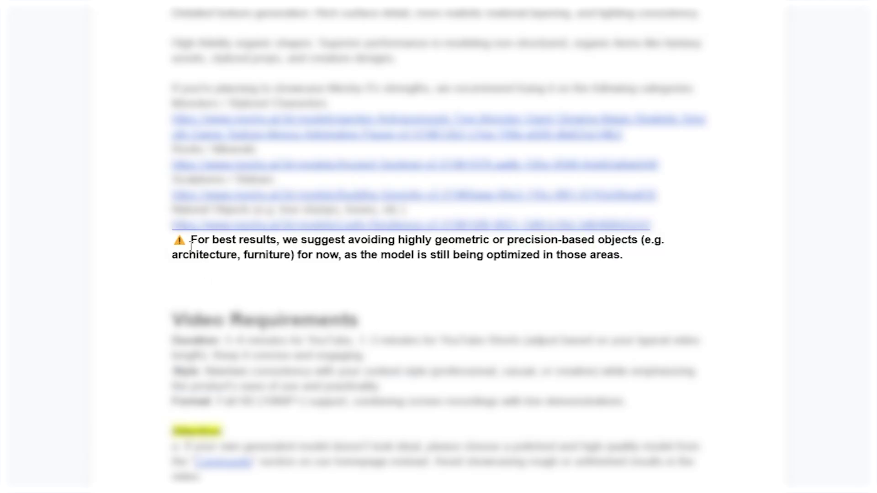
Highlight the Meshy-5 guideline passages on avoiding geometric objects and on its strength with organic, non-geometric shapes
drag(194, 241, 665, 256)
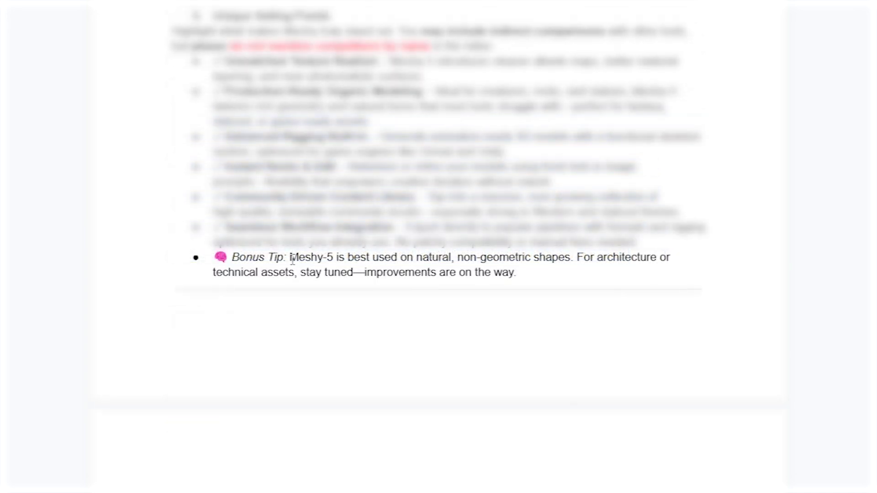
drag(290, 257, 607, 271)
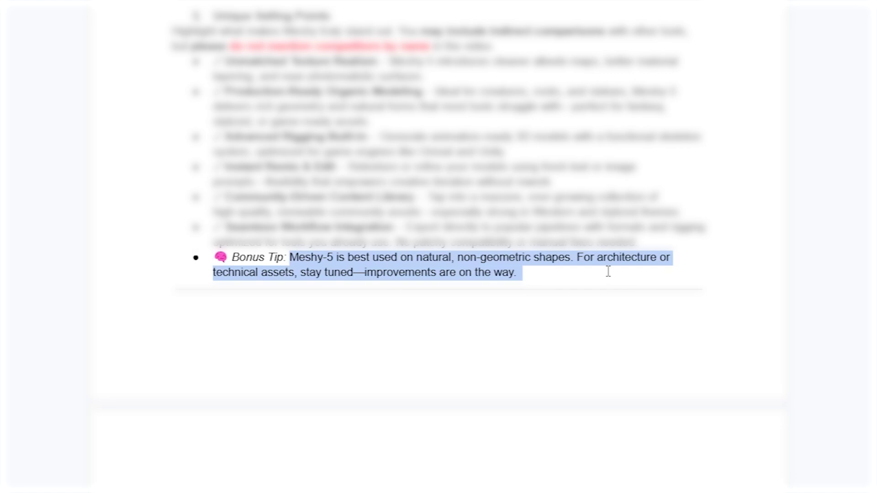
drag(354, 232, 639, 244)
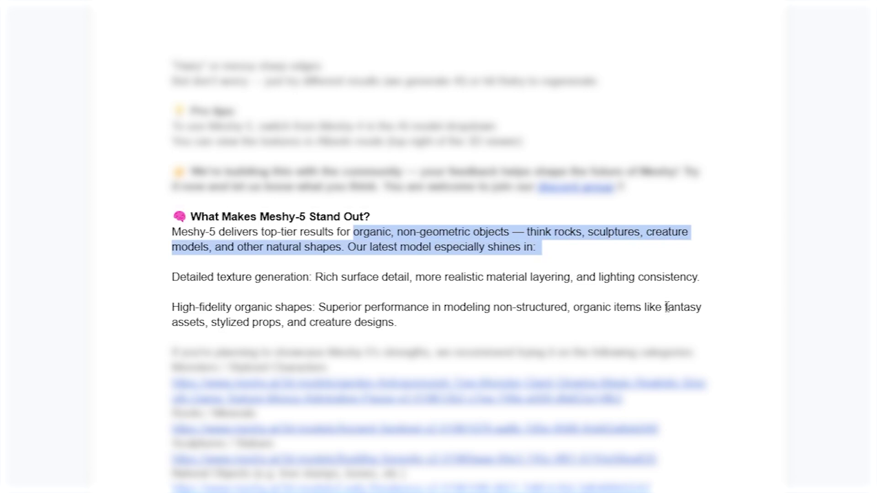
Highlight the Image to 3D guide's advice to upload a clear, front-view image with a plain background
drag(666, 307, 679, 326)
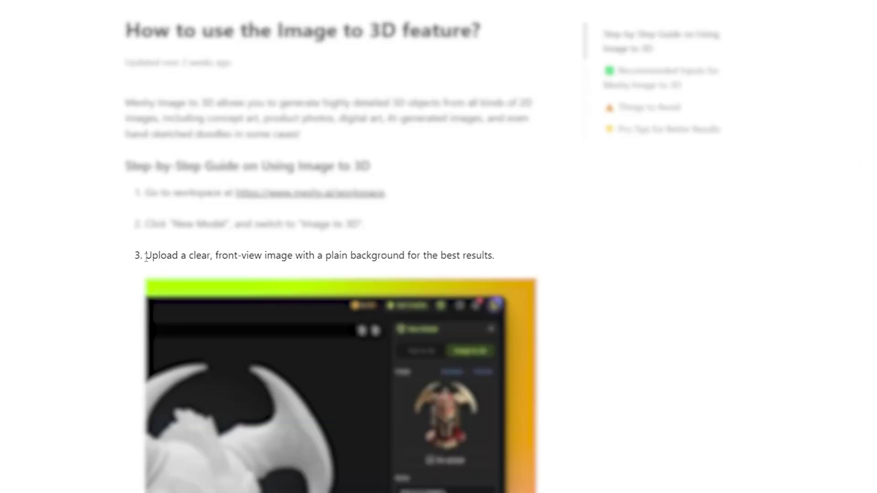
drag(153, 257, 489, 255)
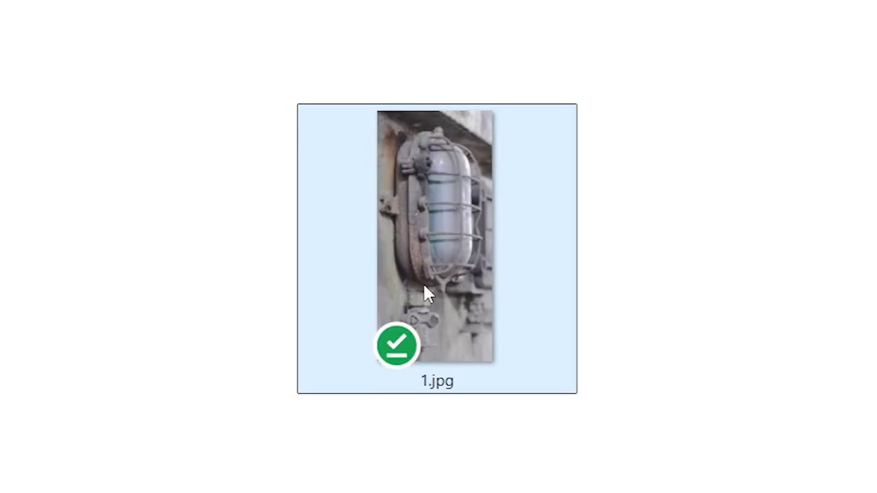
Upload the wall lamp photo 1.jpg as the Image to 3D source and generate drafts with Meshy-5 Preview
mouse_move(424, 287)
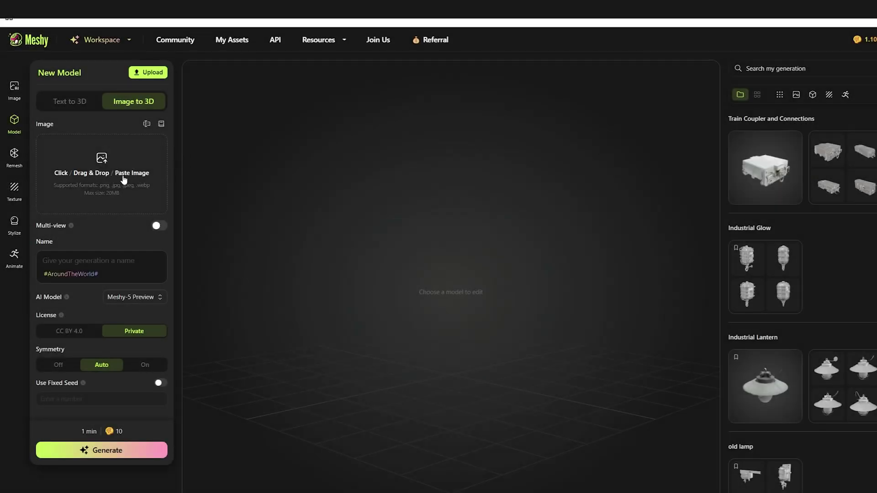
click(122, 178)
double_click(149, 108)
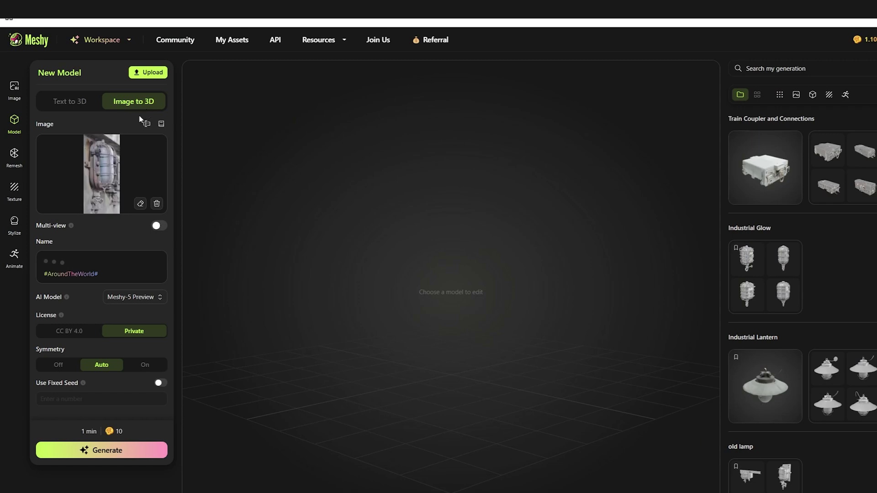
click(130, 453)
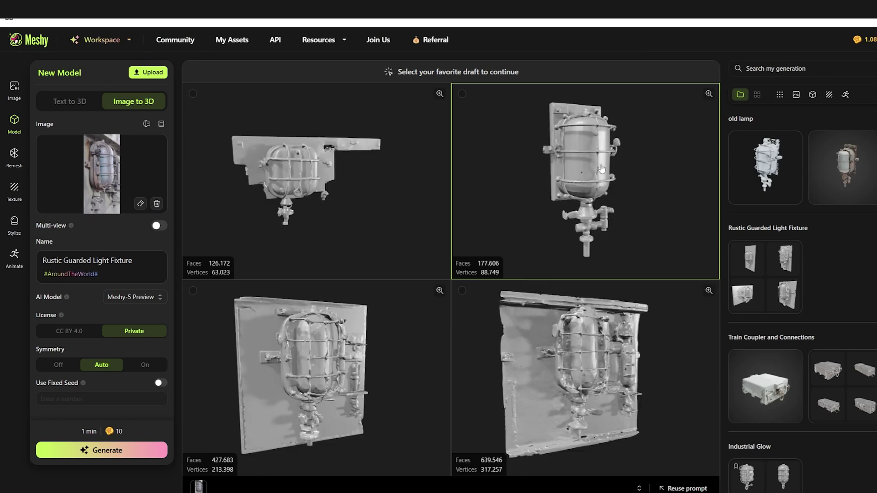
Open the textured old lamp model, inspect it from several sides, and request a free retry of the drafts
click(755, 168)
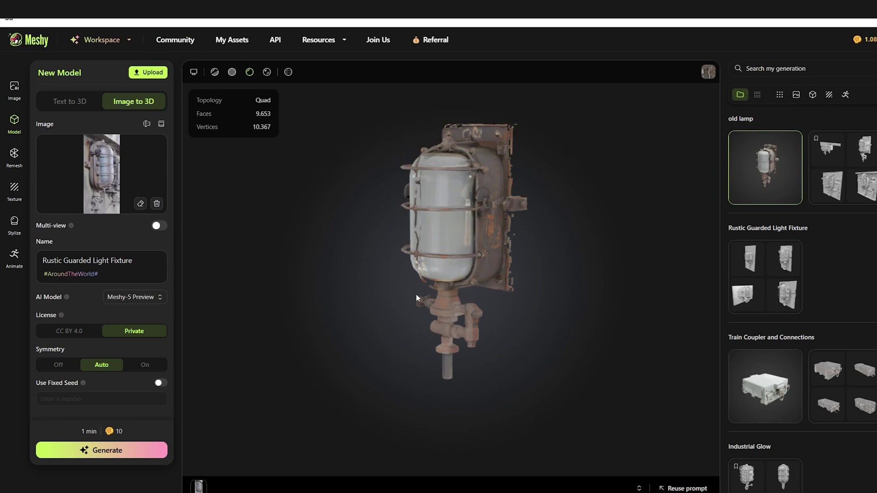
drag(416, 297, 505, 310)
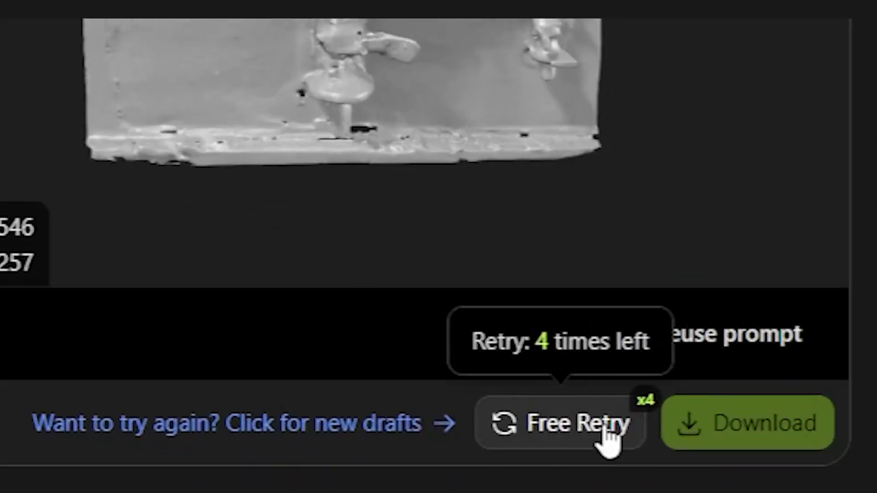
click(604, 428)
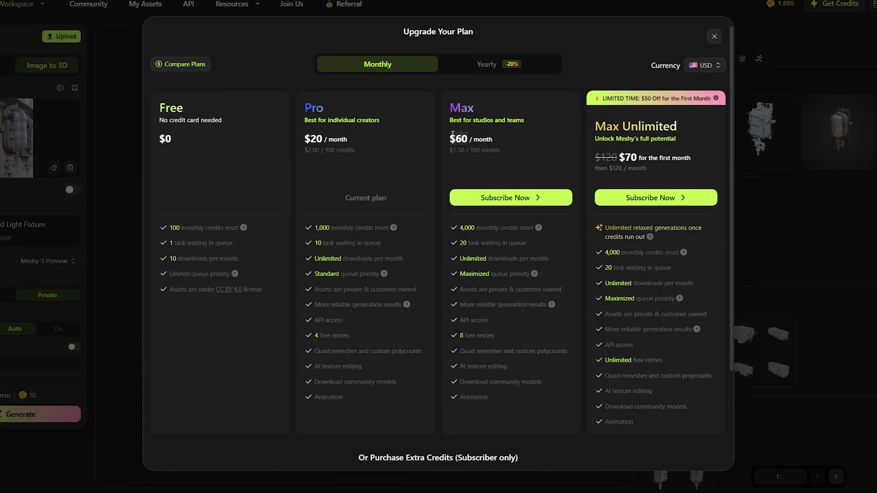
Highlight the Max plan's monthly credits and switch to Calculator to divide 60 by 4000, continuing the calculation from that result
triple_click(481, 228)
key(alt+Tab)
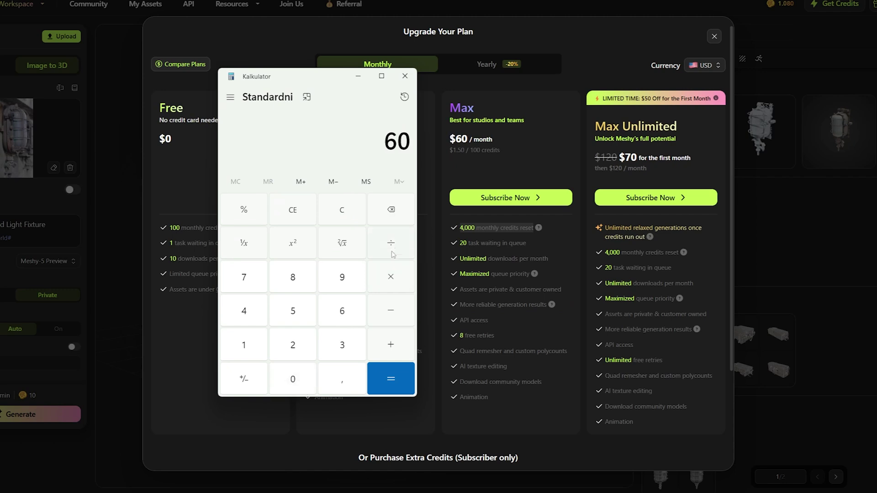
click(244, 311)
double_click(292, 379)
click(293, 379)
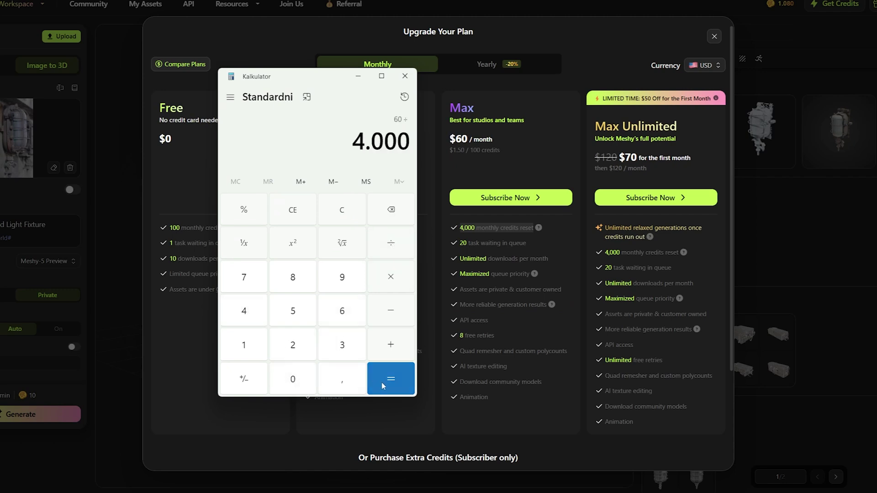
click(391, 379)
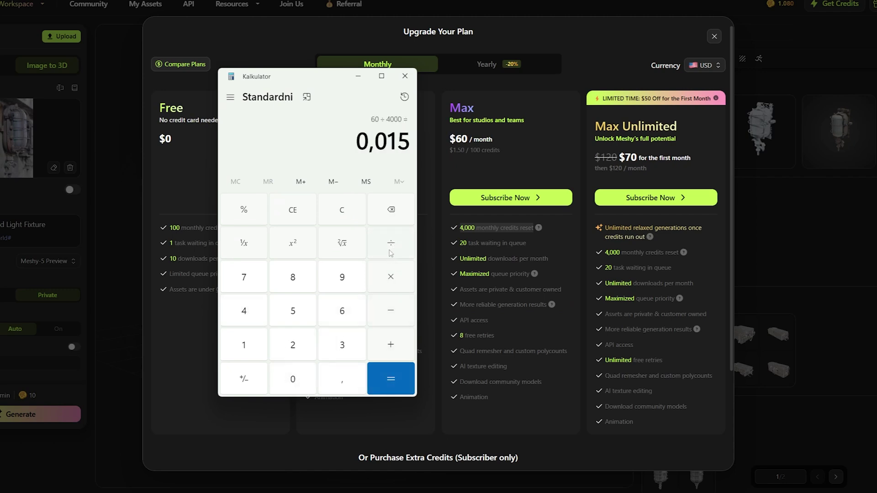
click(252, 340)
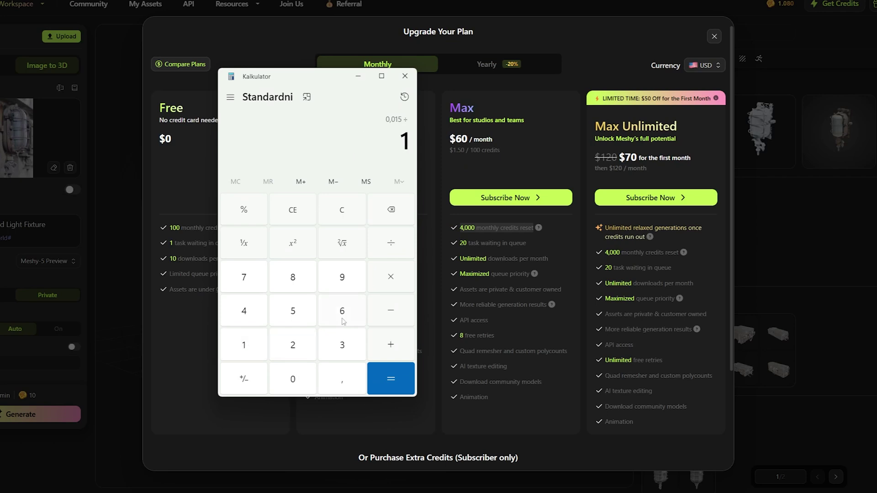
click(396, 391)
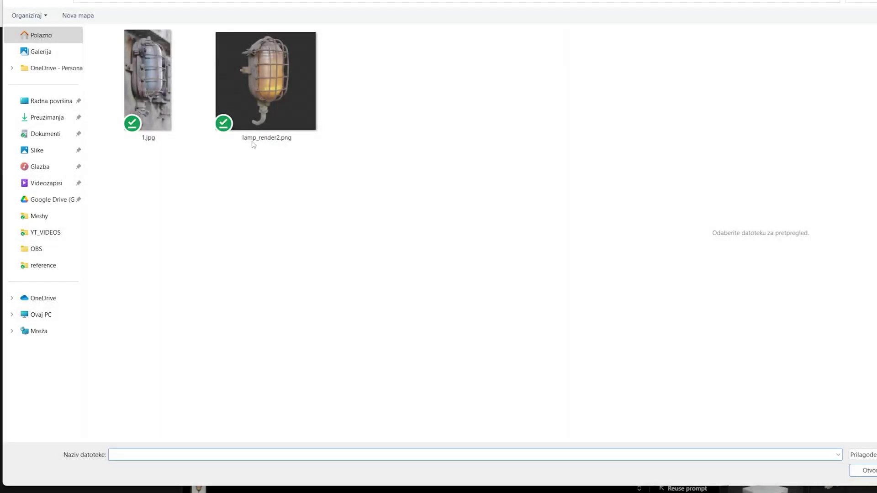
Upload lamp_render2.png as the source image and generate a textured 10K quad model from the 217,772-face draft
click(261, 116)
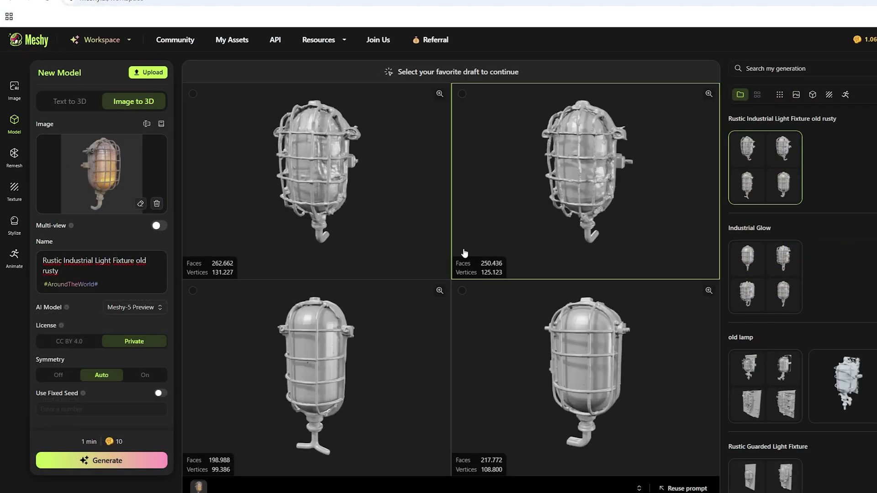
click(487, 320)
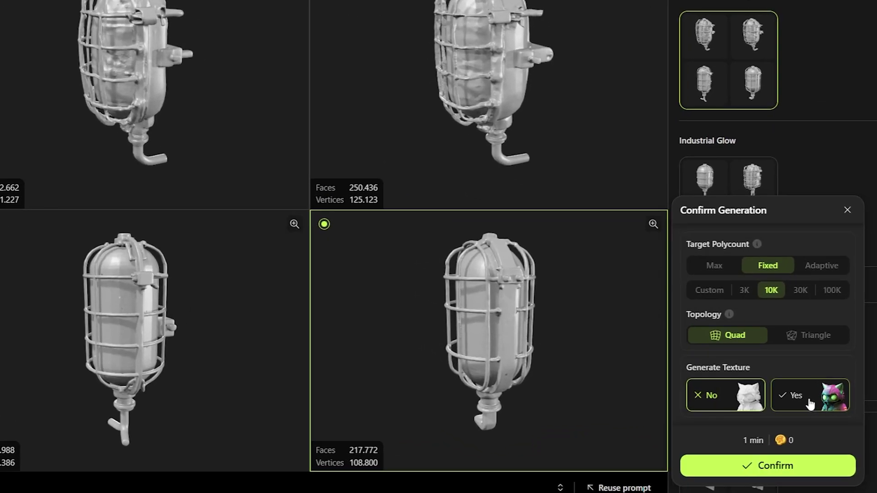
click(825, 423)
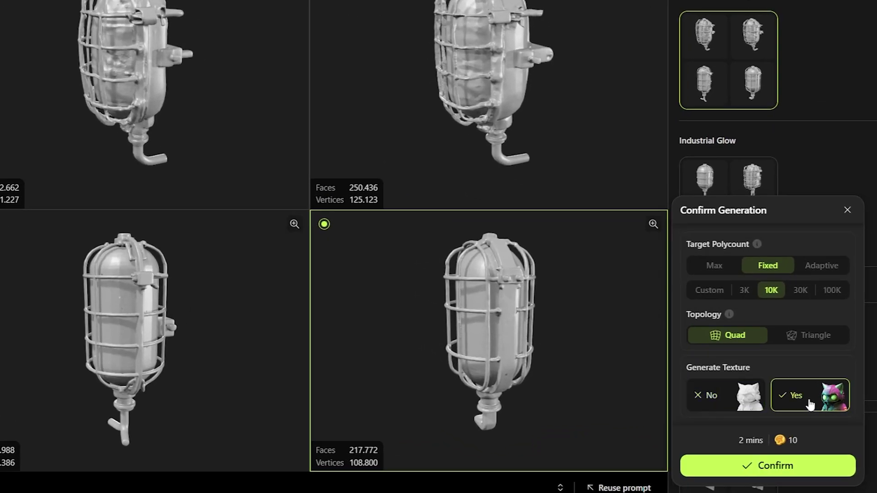
click(777, 466)
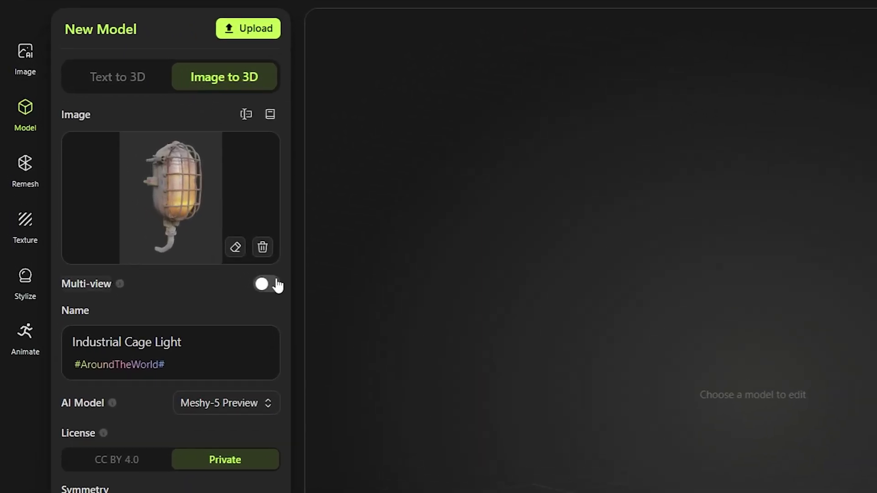
Enable multi-view, add 1.png, 2.png and 3.png as extra lamp views, and generate the model from them
click(277, 284)
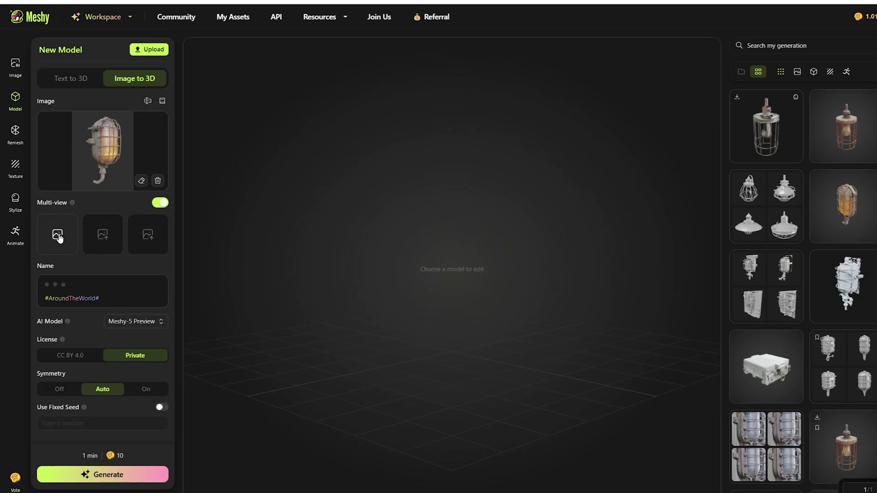
click(56, 234)
double_click(183, 115)
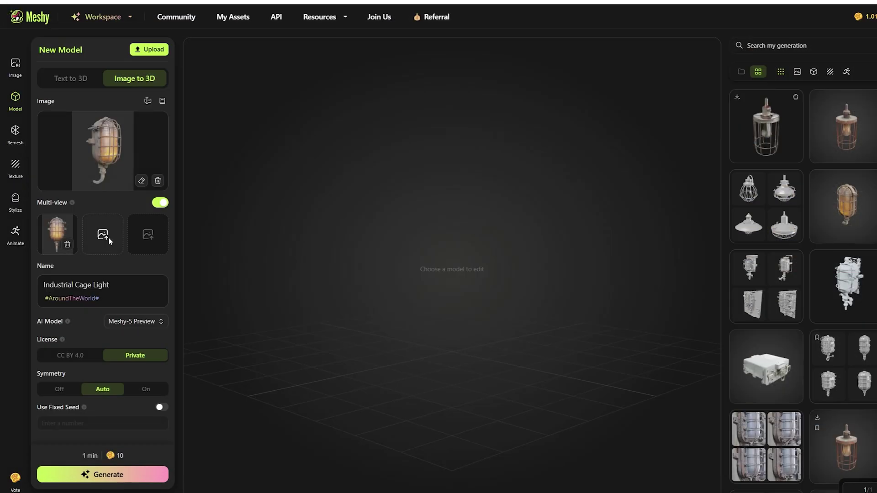
click(108, 237)
double_click(282, 95)
click(146, 234)
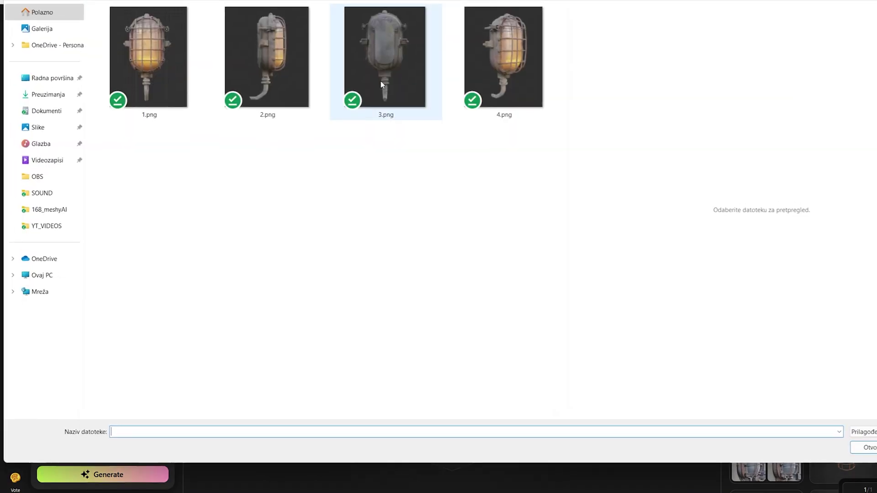
double_click(380, 81)
click(137, 475)
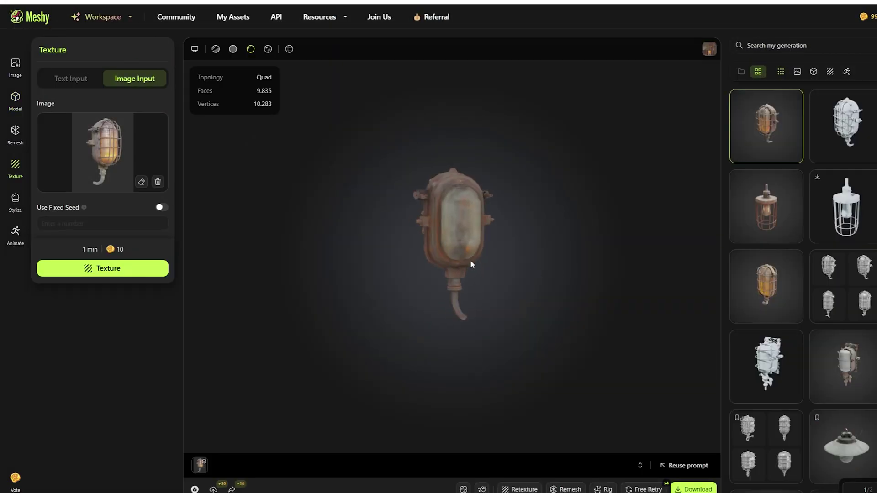
drag(471, 263, 425, 271)
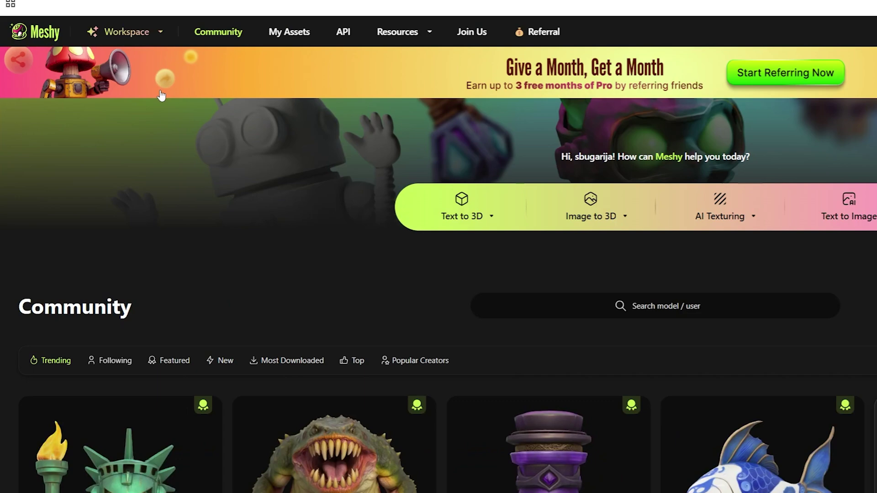
Open the workspace and enter "old retro lamp" as the Text to 3D prompt
click(137, 34)
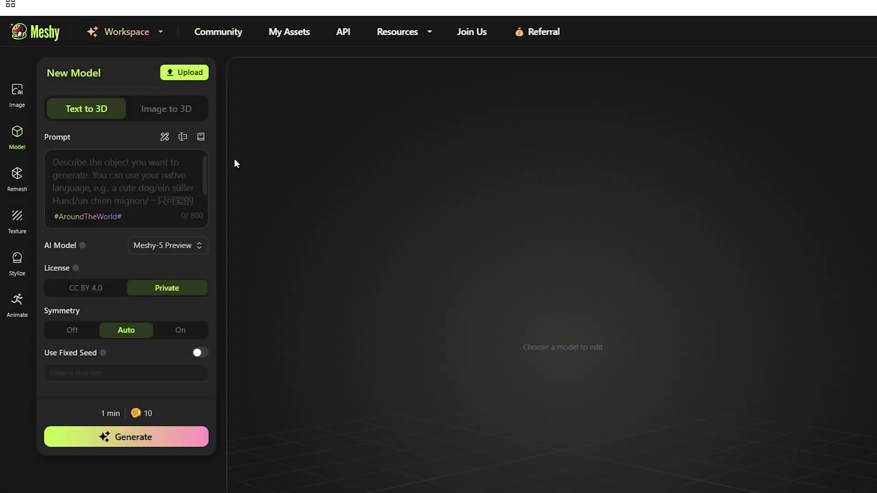
click(148, 163)
text(old retro lamp)
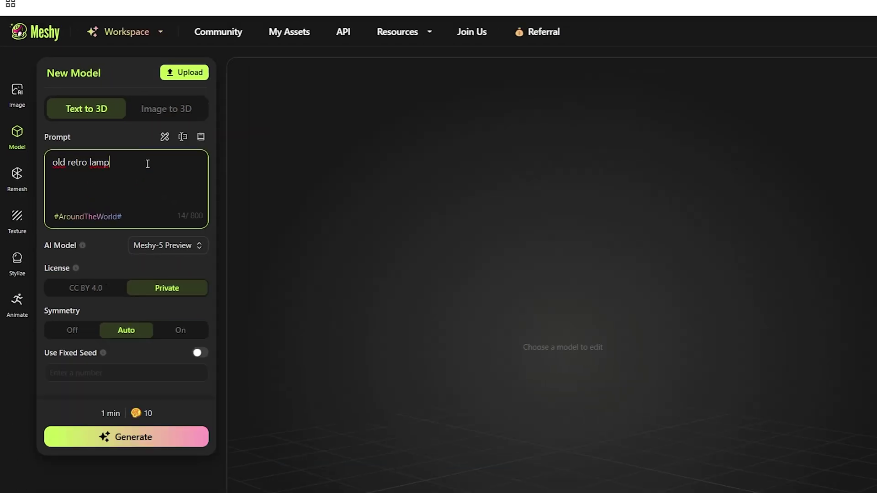
click(23, 114)
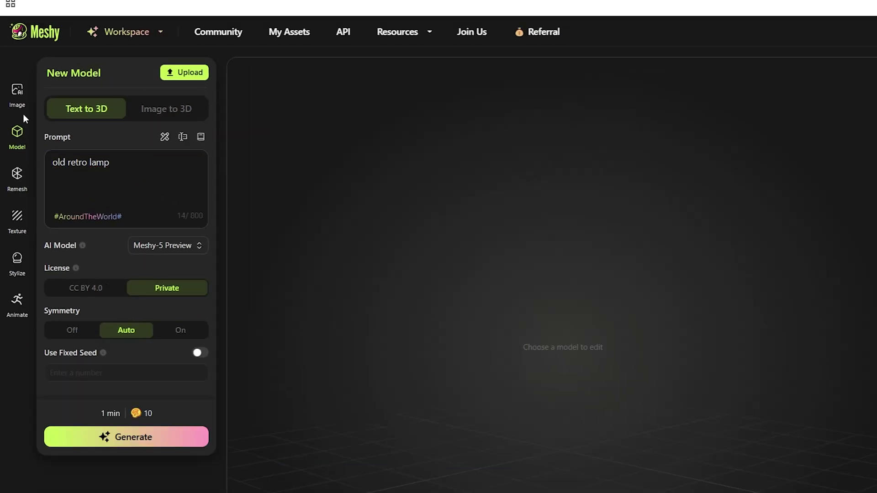
Generate a text prompt from the wall lamp photo with the image generator's image-to-prompt tool
click(15, 102)
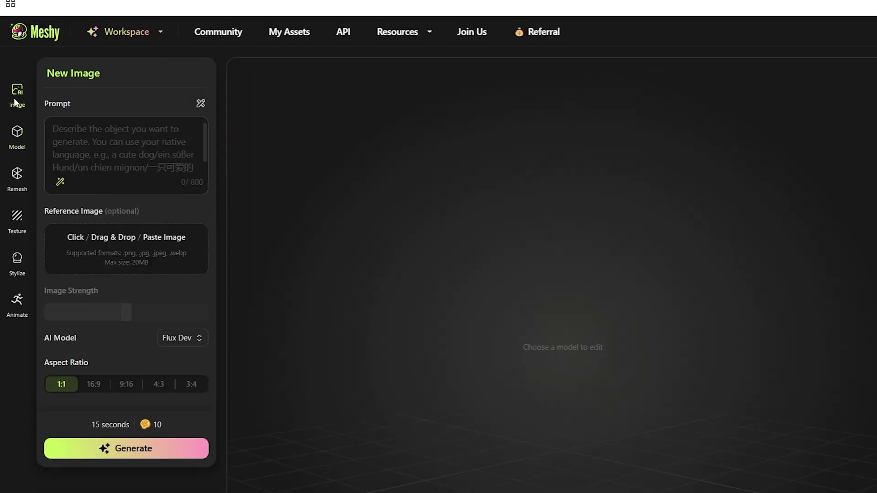
click(201, 104)
click(335, 316)
double_click(244, 143)
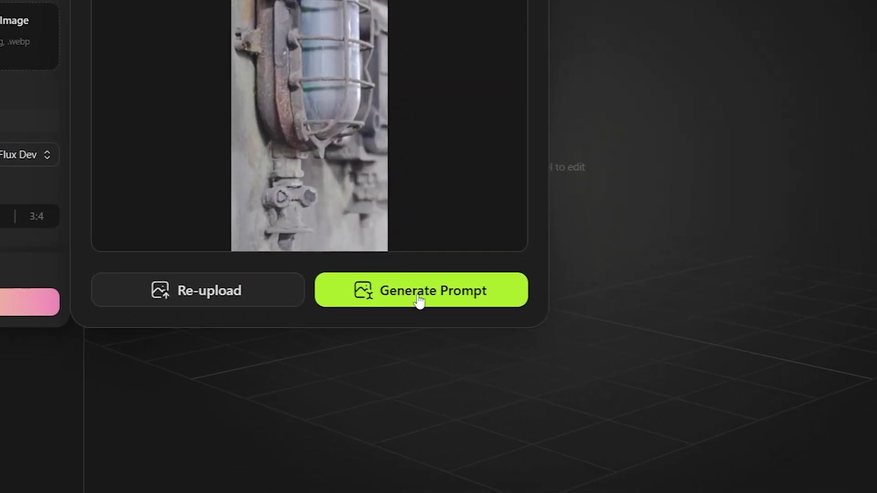
click(419, 299)
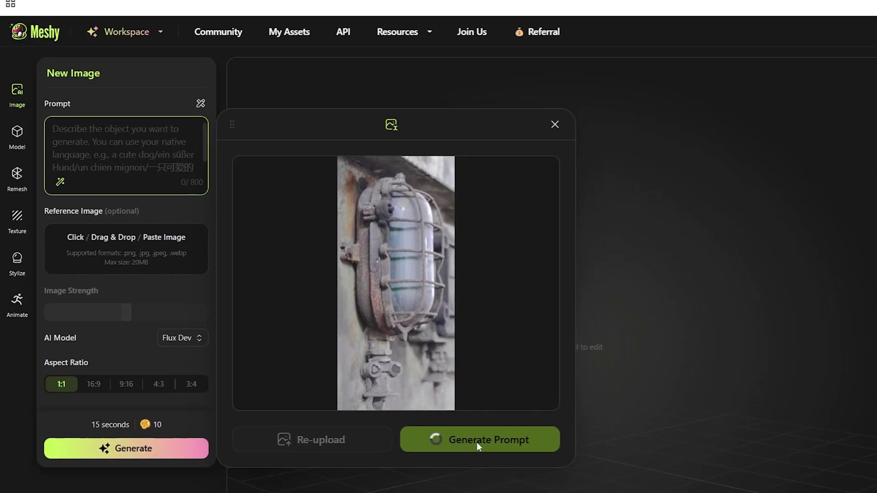
Copy the generated lamp description into the Text to 3D prompt ahead of "old retro lamp" and generate drafts
click(407, 322)
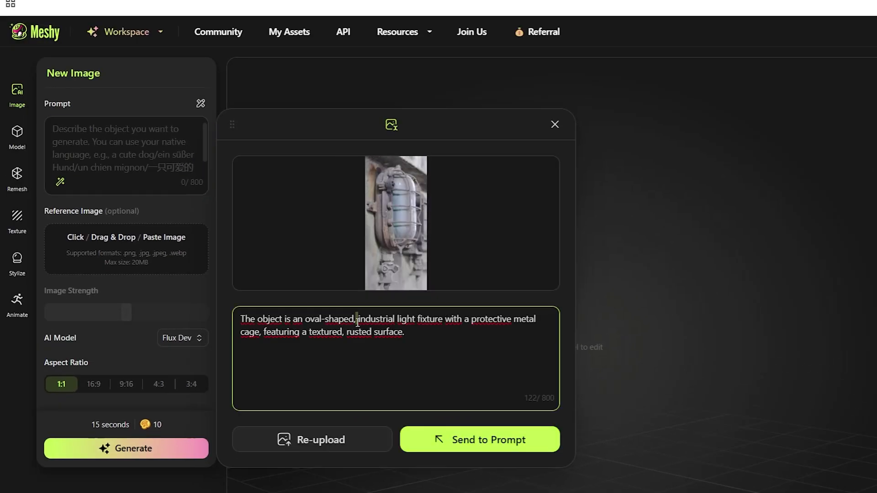
key(ctrl+a)
key(ctrl+c)
click(18, 135)
click(55, 163)
key(ctrl+v)
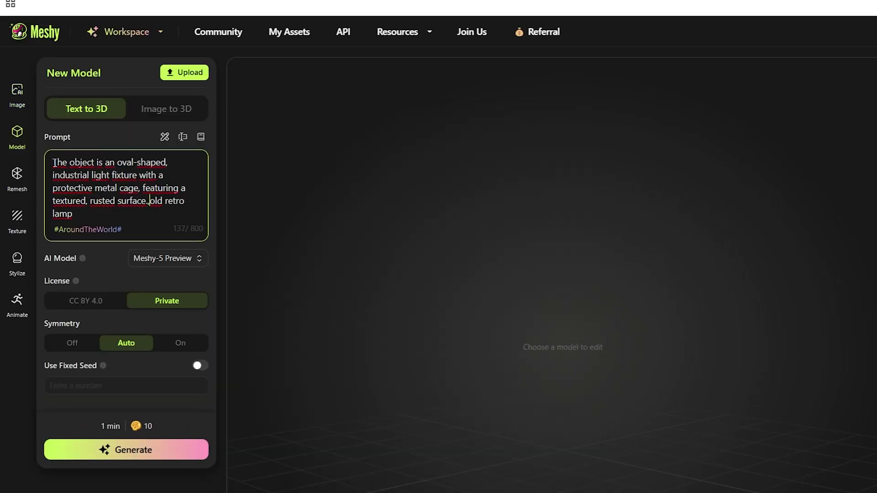
click(126, 454)
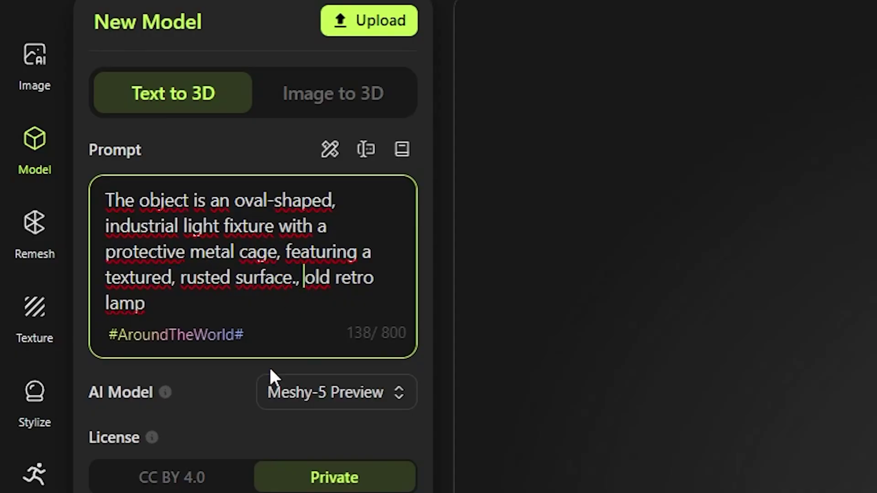
click(255, 408)
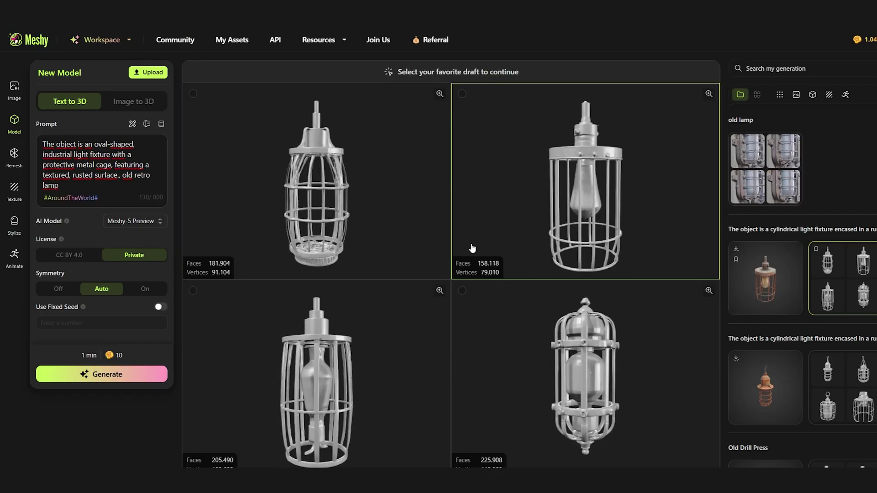
Generate the cylindrical caged lamp draft at a fixed 10K polycount as a textured quad mesh, and again as an untextured triangle mesh
click(571, 206)
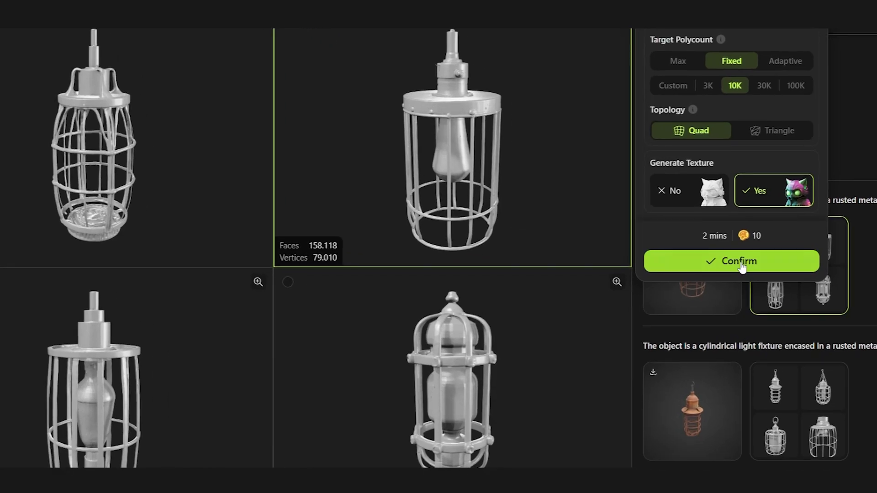
click(756, 267)
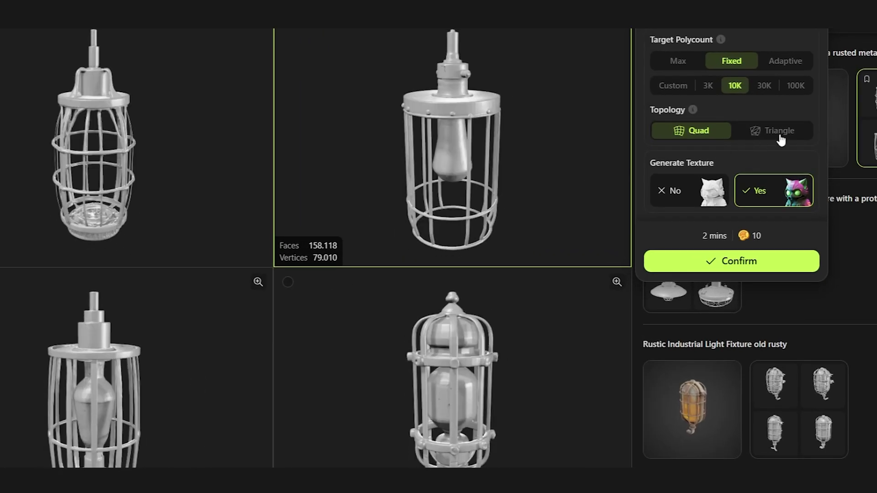
click(784, 131)
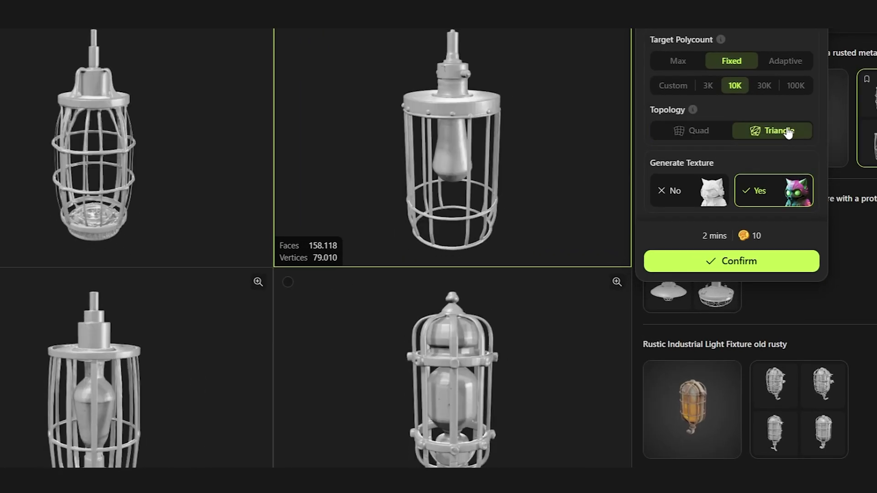
click(694, 201)
click(740, 262)
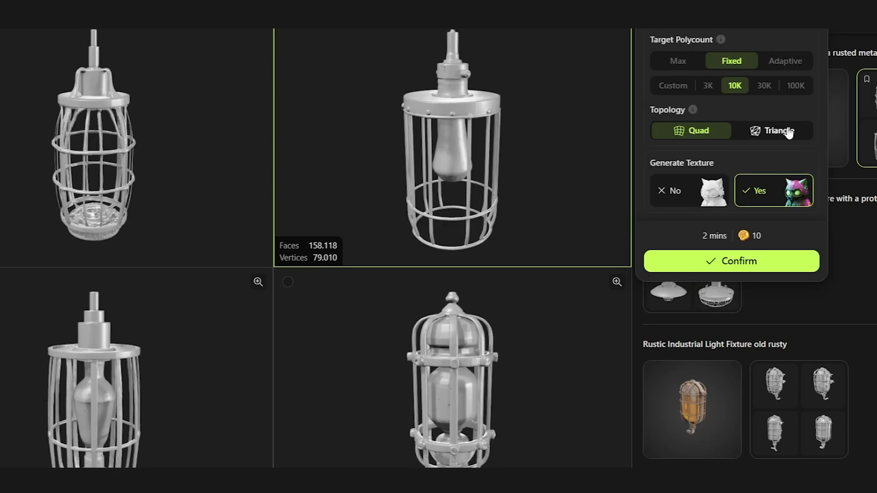
click(754, 132)
click(676, 192)
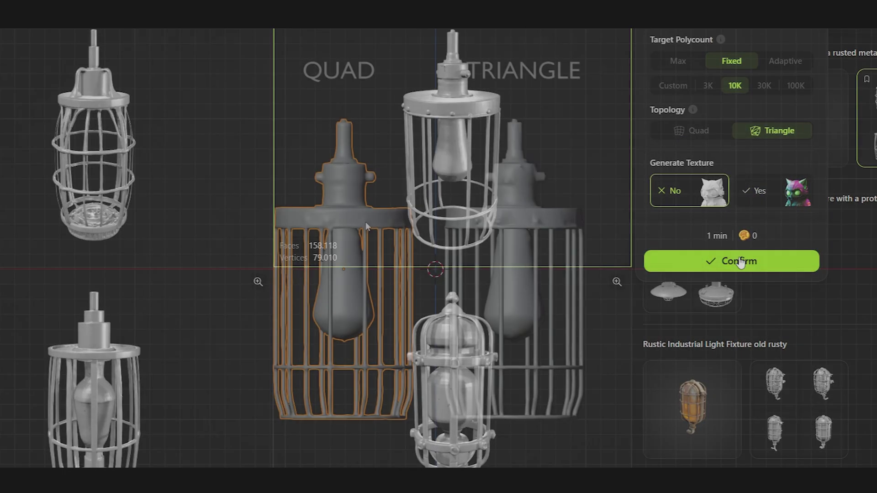
Switch to Blender and compare the wireframes of the quad and triangle lamp meshes in Edit Mode
click(485, 216)
key(Tab)
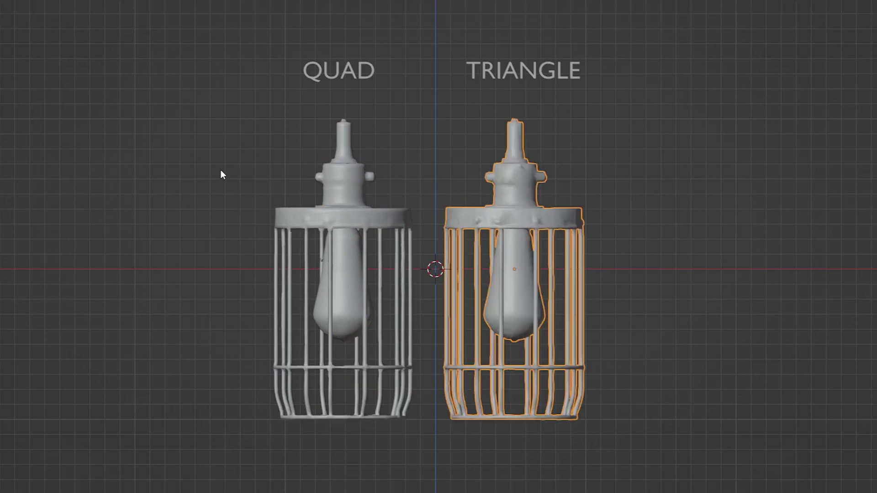
drag(221, 171, 639, 326)
key(Tab)
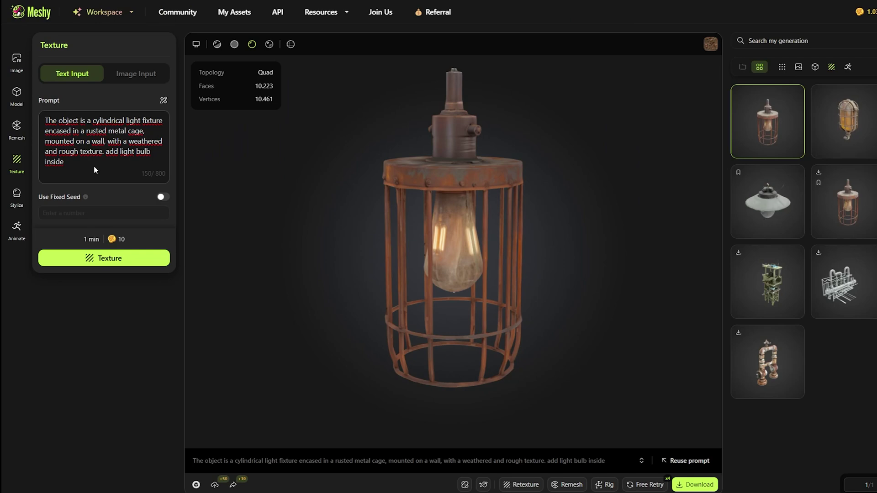
In Meshy's AI Texture Editing, mark a spot on the lamp's upper rim, retexture it with "make this part more clean" and preview the results
drag(96, 169, 57, 101)
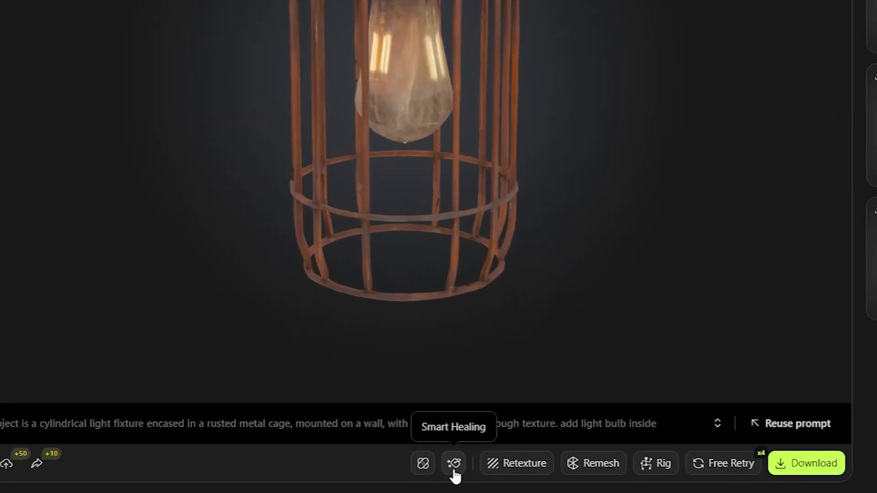
click(423, 464)
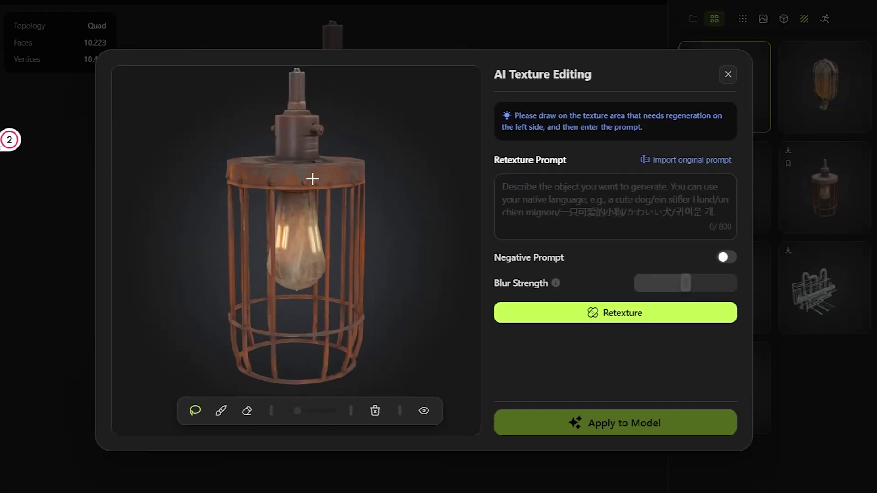
click(532, 202)
text(make this part more clean)
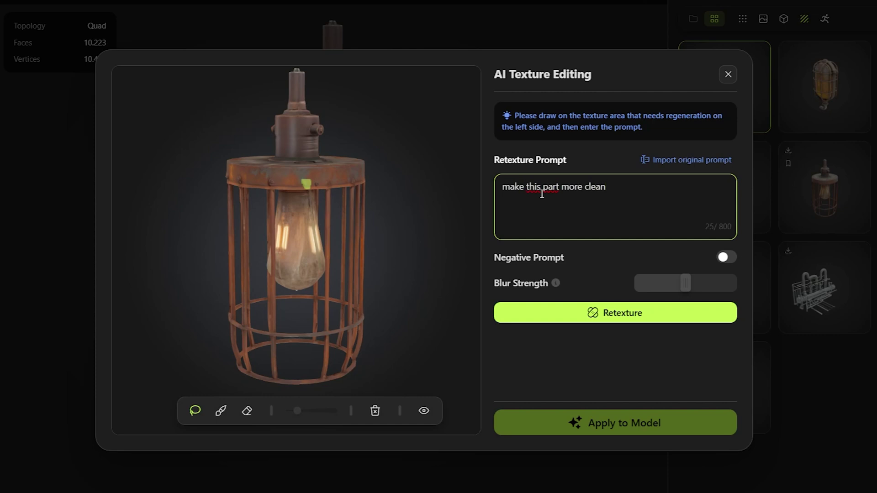
click(608, 315)
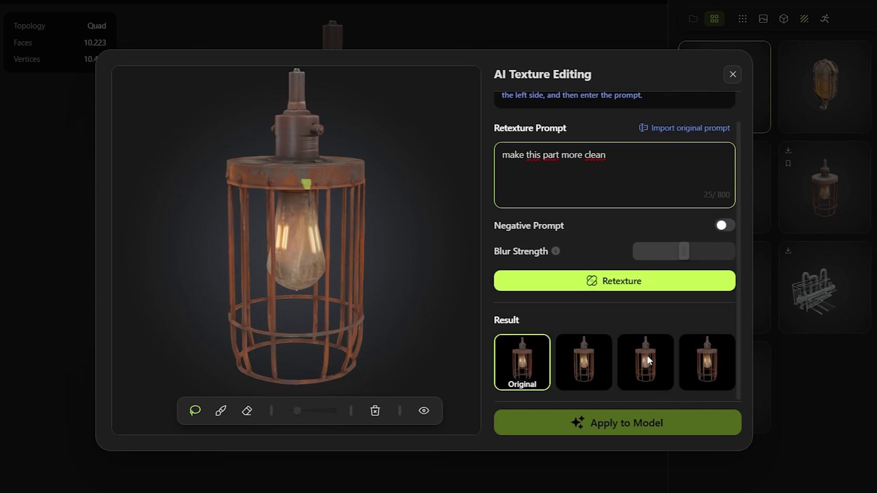
click(579, 362)
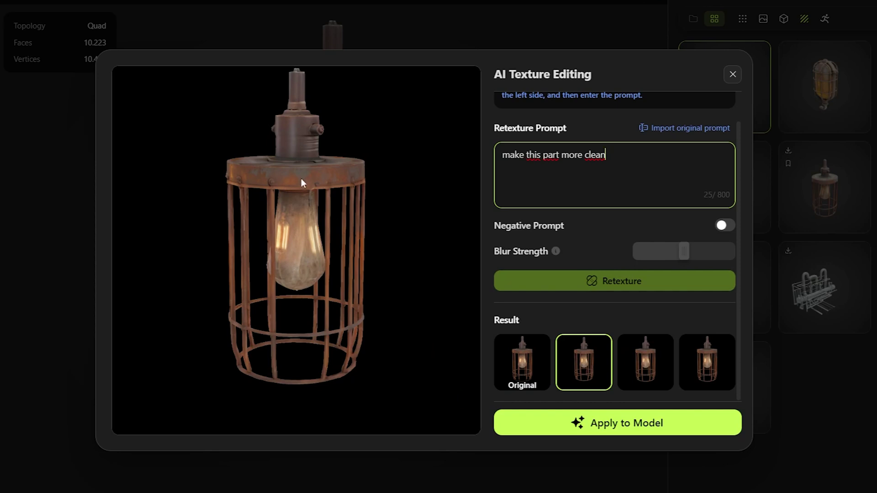
click(698, 359)
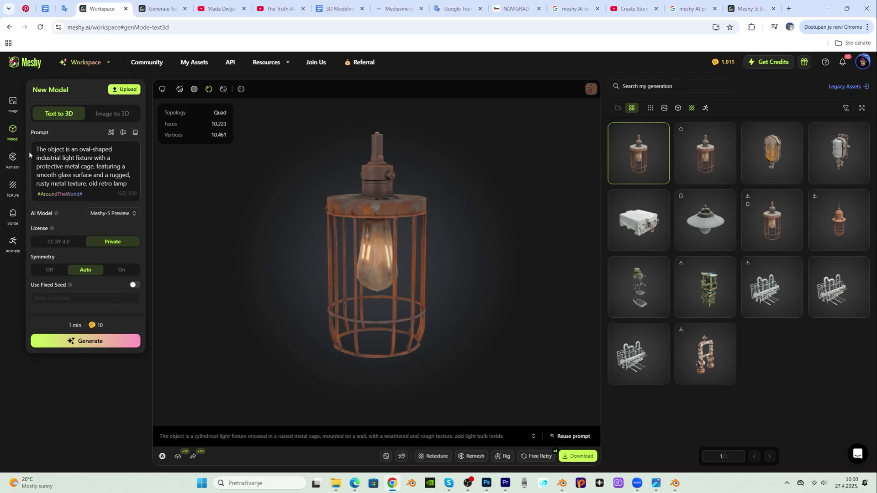
Stylize the rusty caged lamp with the PBR art style
click(17, 220)
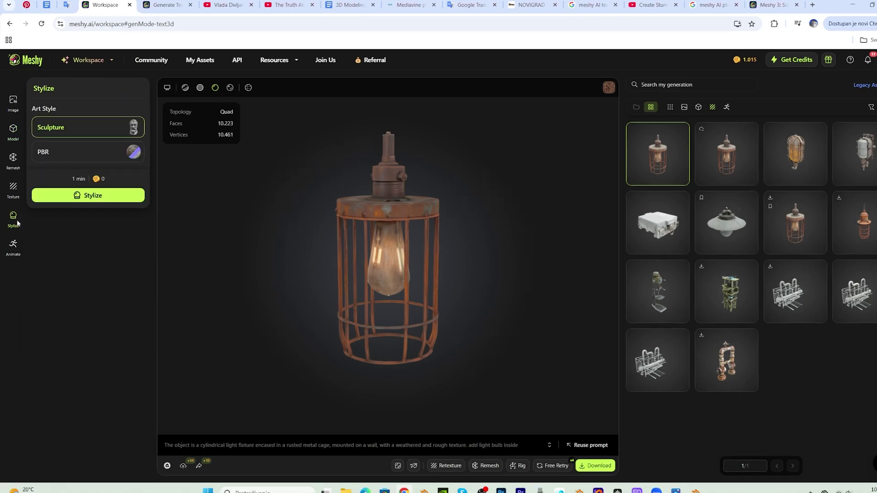
click(47, 148)
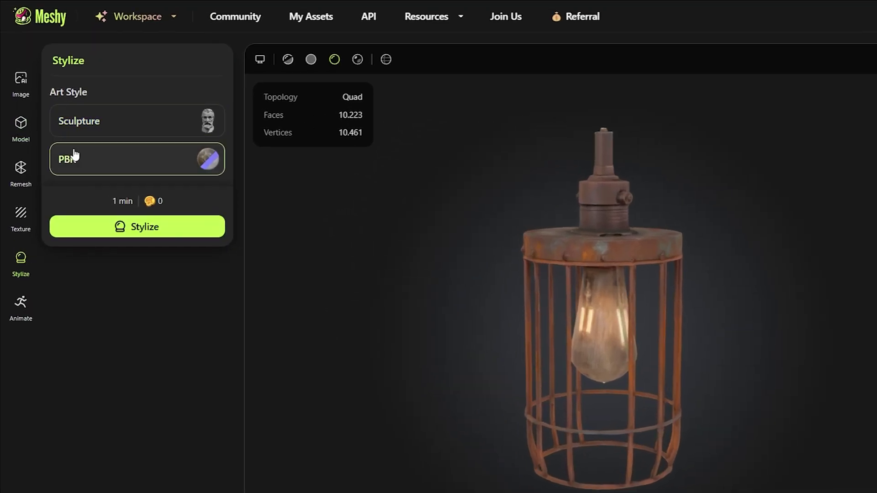
click(143, 238)
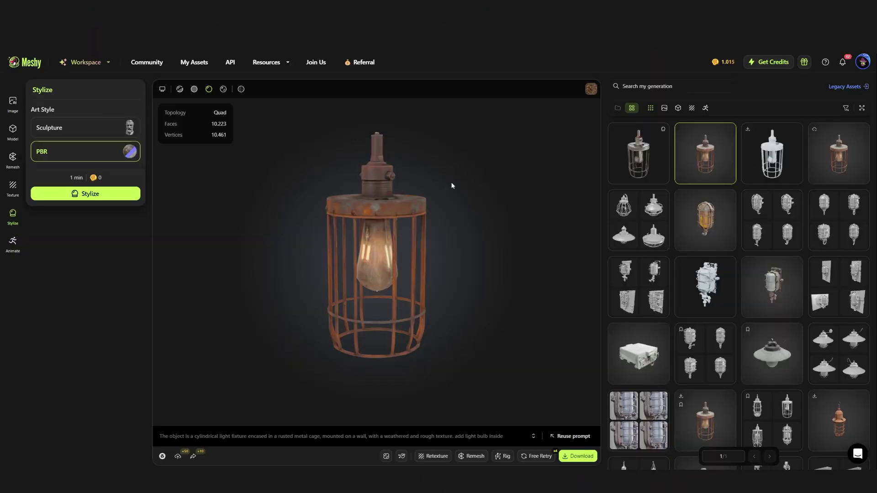
Open the PBR-stylized lamp from the generated assets and download it in blend format
click(637, 155)
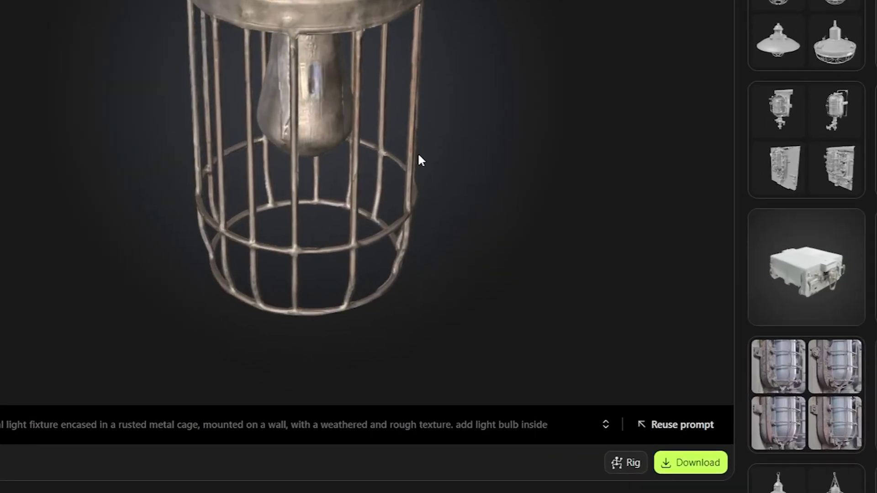
click(676, 466)
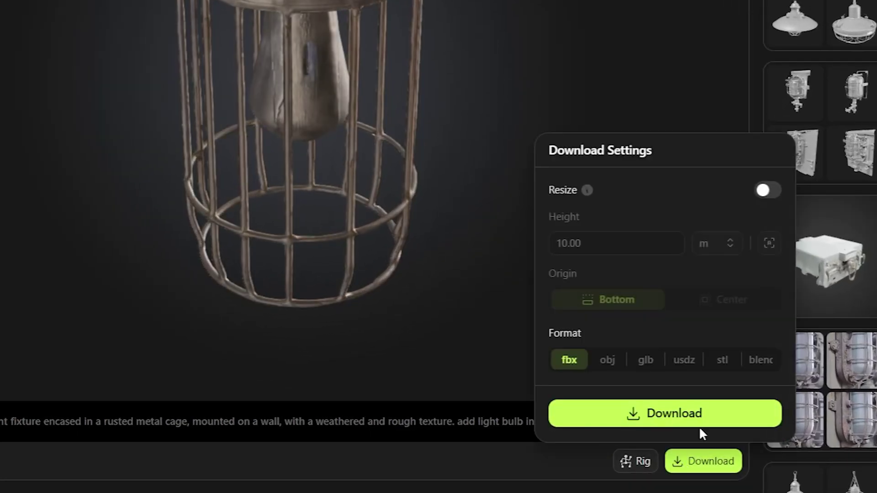
click(767, 360)
click(695, 413)
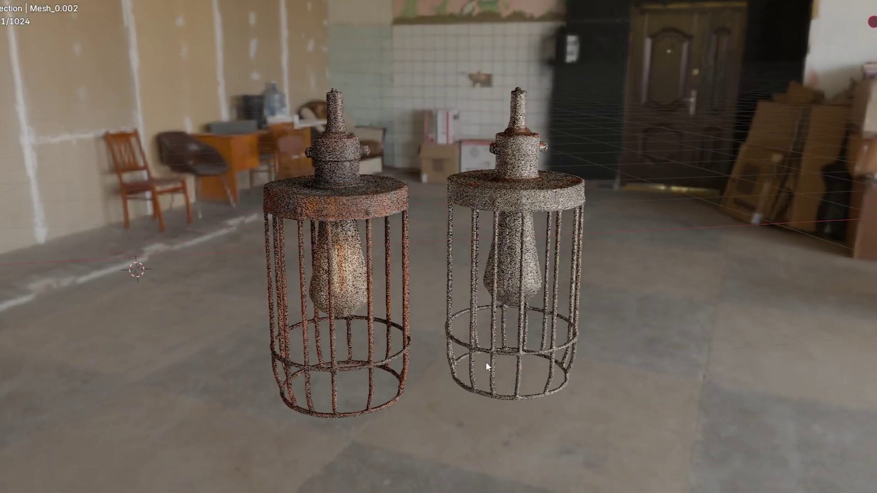
Switch to Blender and delete the built-in bulb geometry from both caged lamps
middle_drag(577, 392, 558, 401)
middle_drag(620, 402, 591, 372)
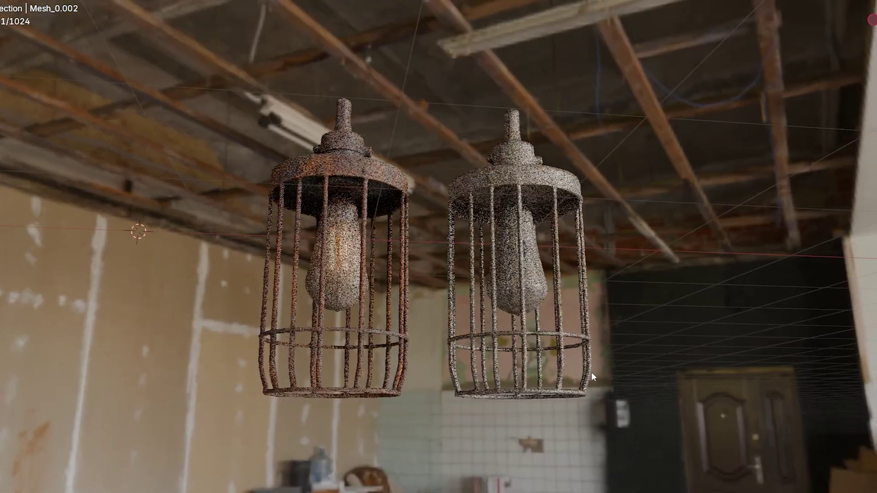
middle_drag(568, 300, 555, 342)
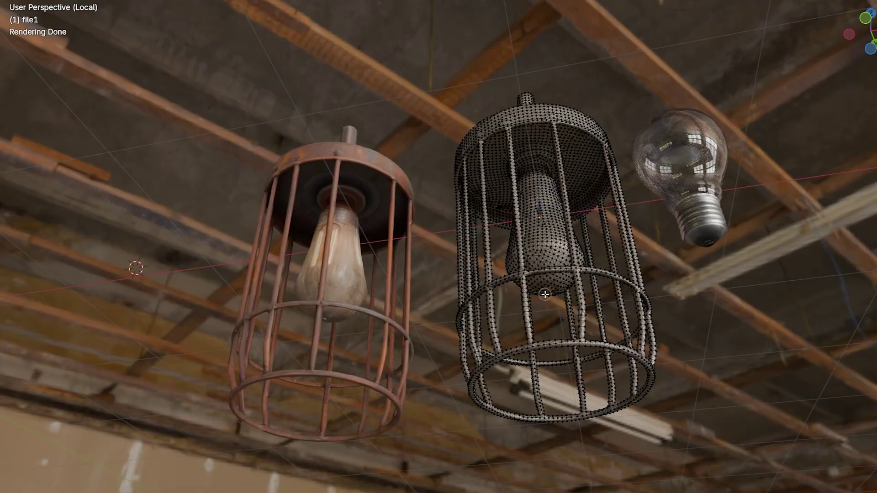
click(545, 294)
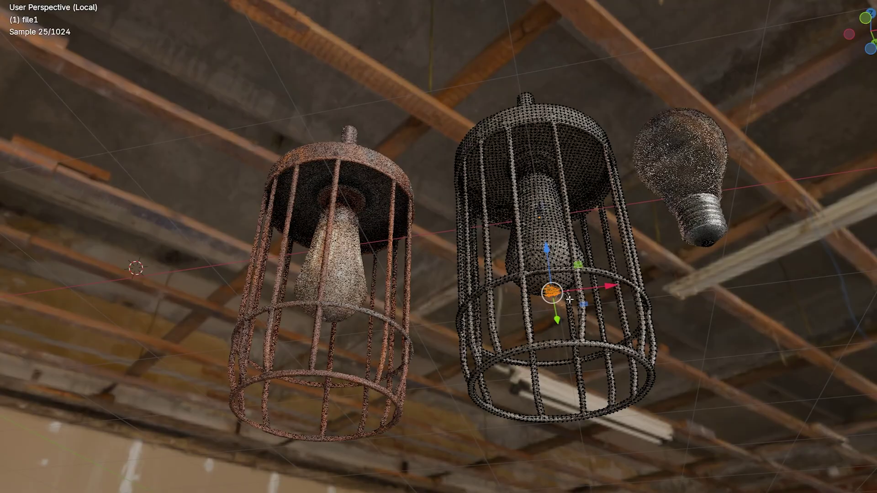
middle_drag(545, 294, 613, 336)
key(x)
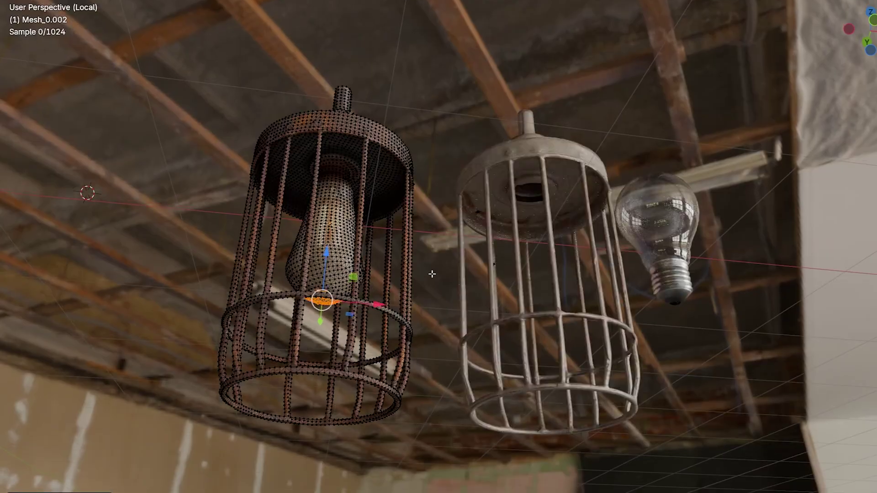
key(ctrl+l)
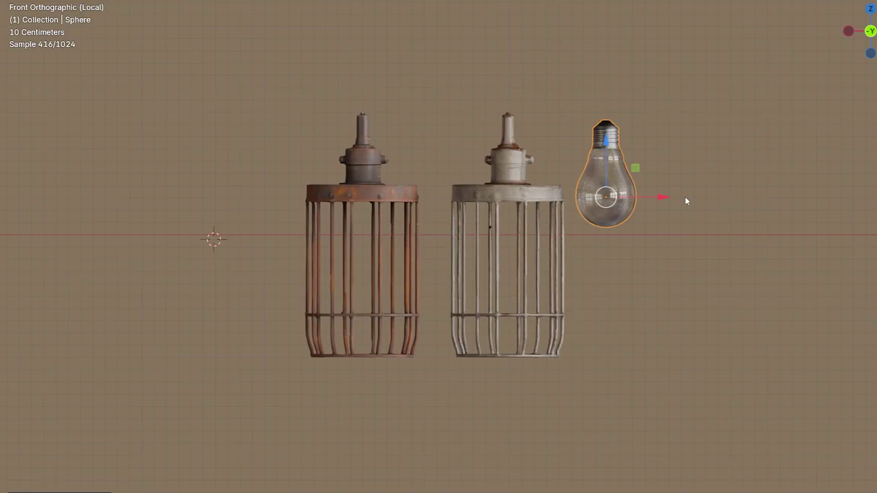
Move the separate glass bulb into the pale lamp's cage below its socket and duplicate it along the X axis
key(g)
key(z)
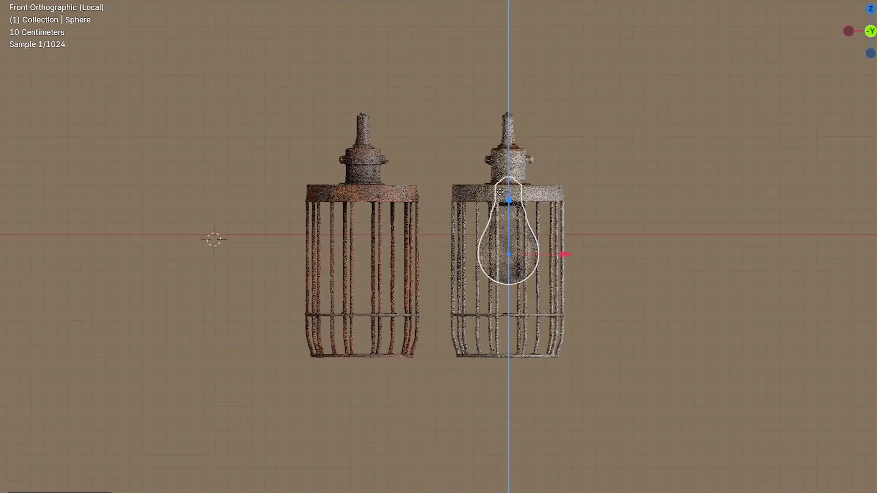
click(508, 181)
key(shift+d)
key(x)
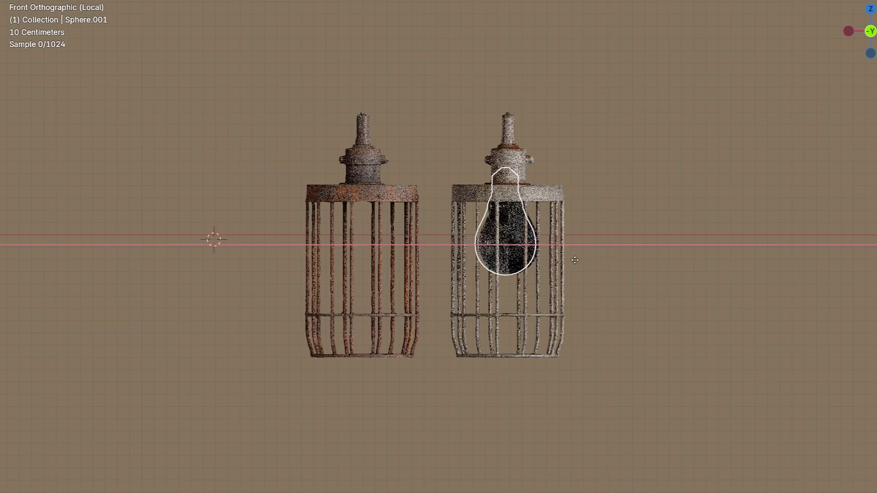
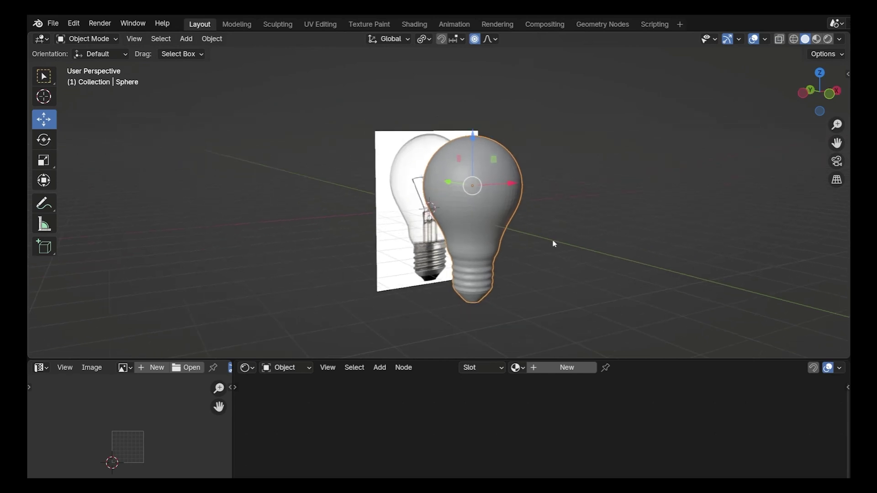
Give the modelled bulb two material slots with new materials named Glass and Metal_part
scroll(464, 199, up, 1)
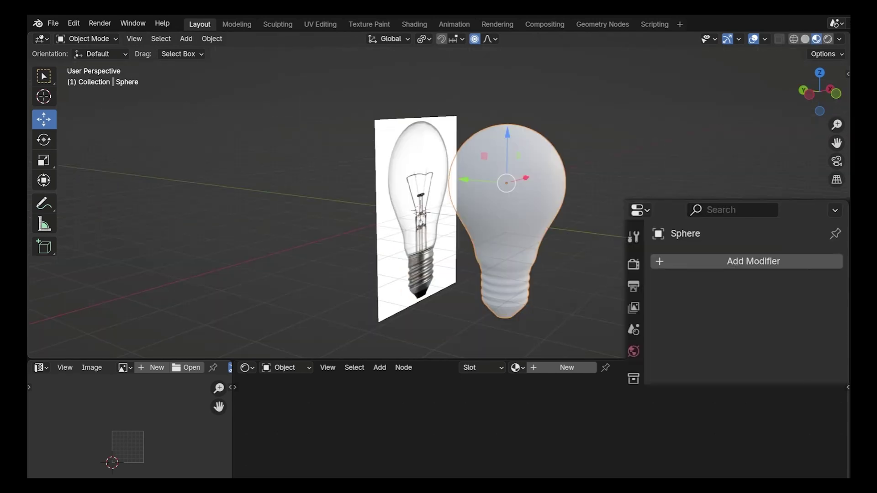
click(633, 352)
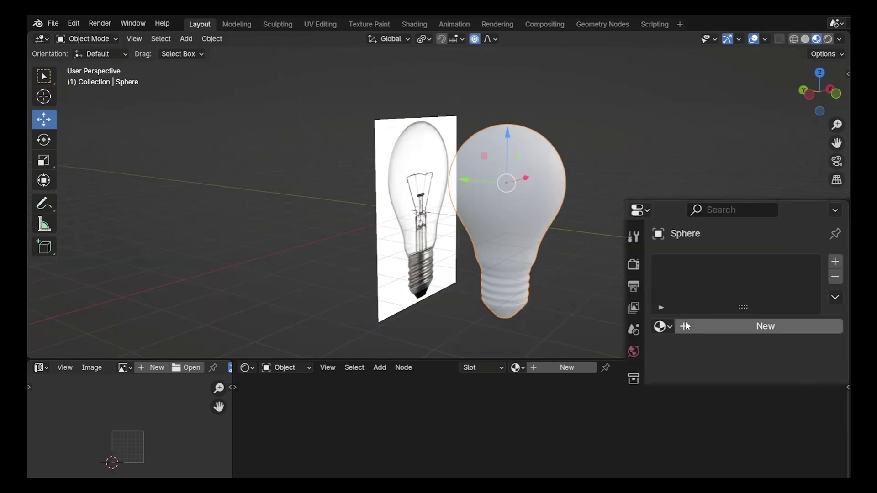
click(689, 325)
click(835, 262)
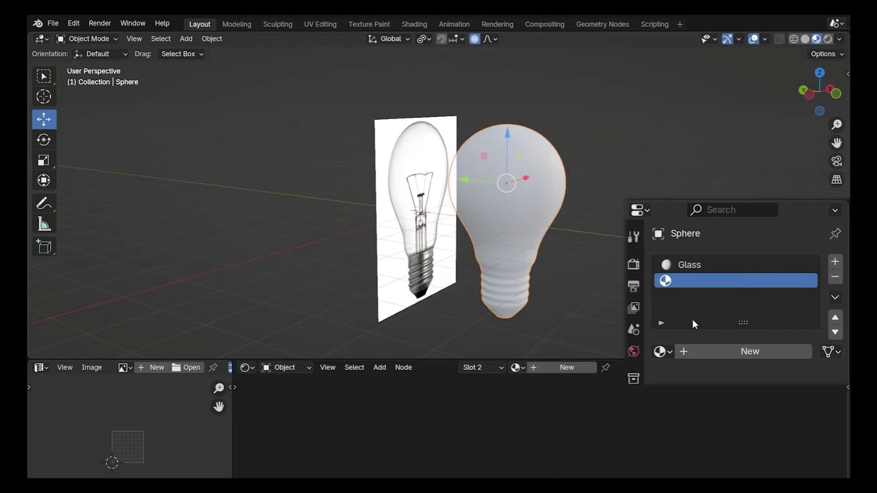
click(693, 351)
text(_part)
key(Return)
Add an Image Texture node to Metal_part and connect its Color to the Principled BSDF's Base Color
key(Home)
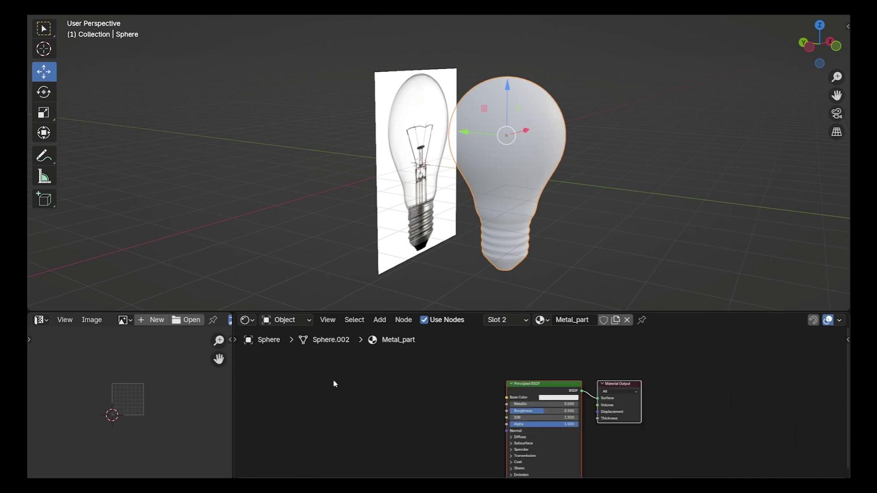
key(shift+a)
text(im)
click(439, 372)
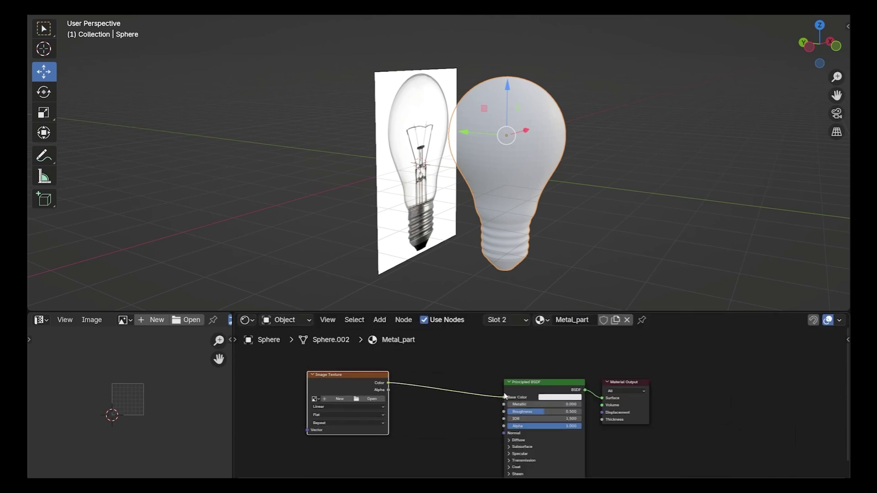
drag(505, 396, 504, 397)
Select the faces of the bulb's threaded base in Edit Mode and assign LightBulb.jpg to the Image Texture node
key(Tab)
middle_drag(626, 242, 468, 220)
key(ctrl+KP_Add)
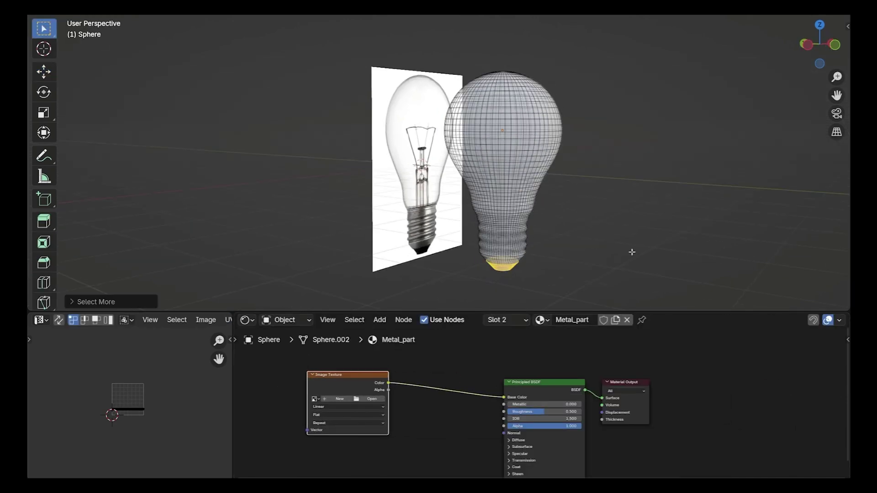
key(KP_1)
click(328, 400)
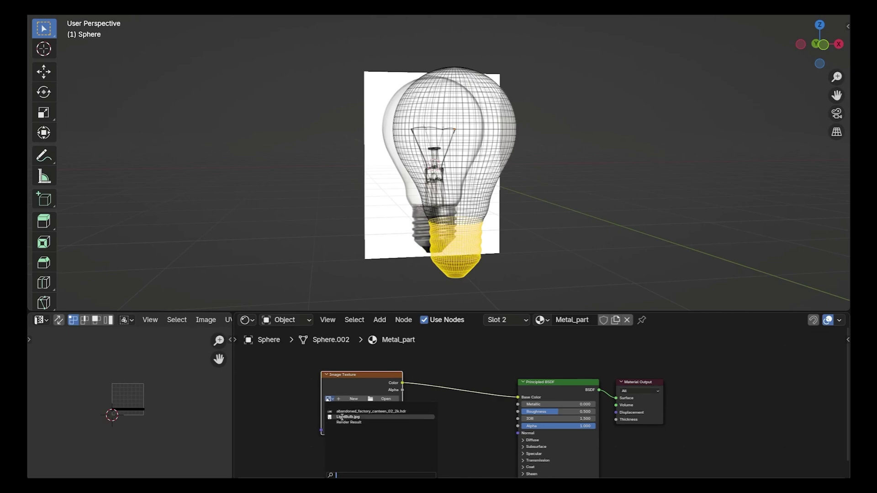
click(342, 417)
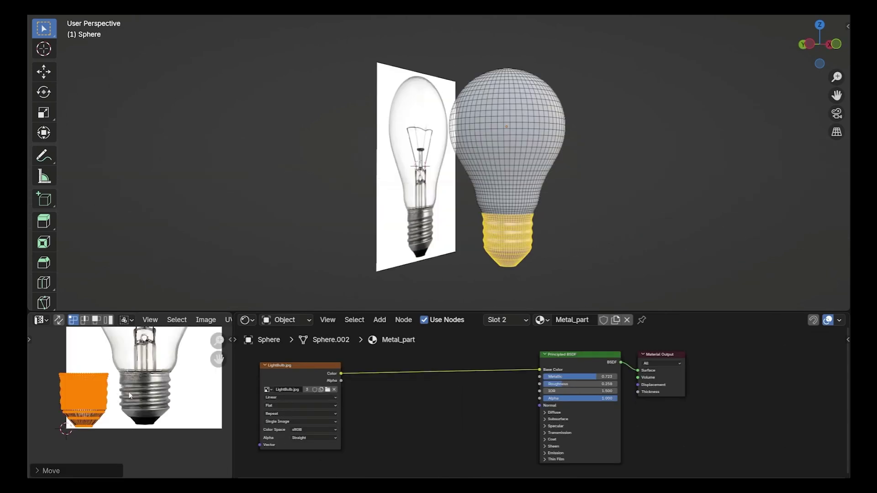
Move the threaded base's UVs onto the metal base in LightBulb.jpg and feed Metal_part's Normal through a Color Ramp and Bump node
key(g)
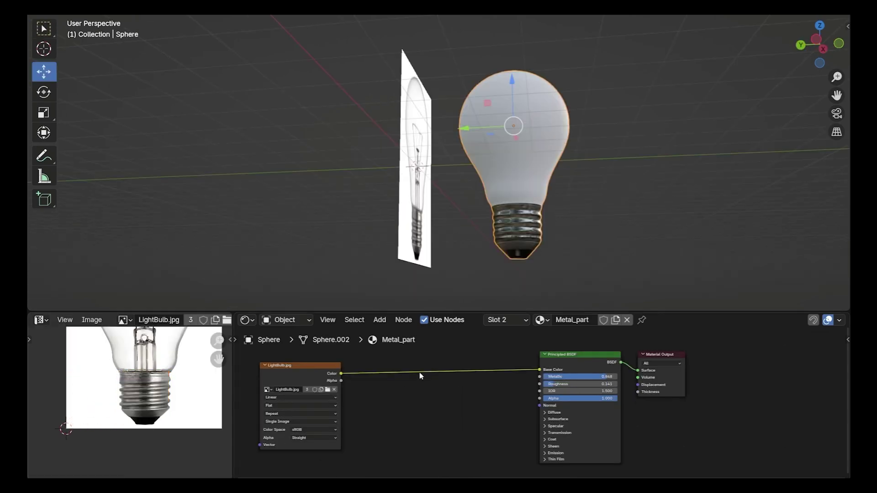
key(shift+a)
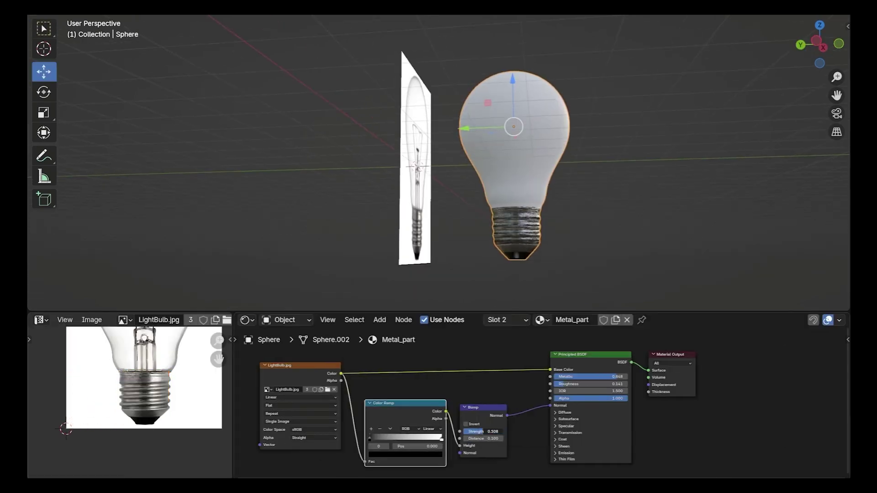
middle_drag(516, 223, 547, 133)
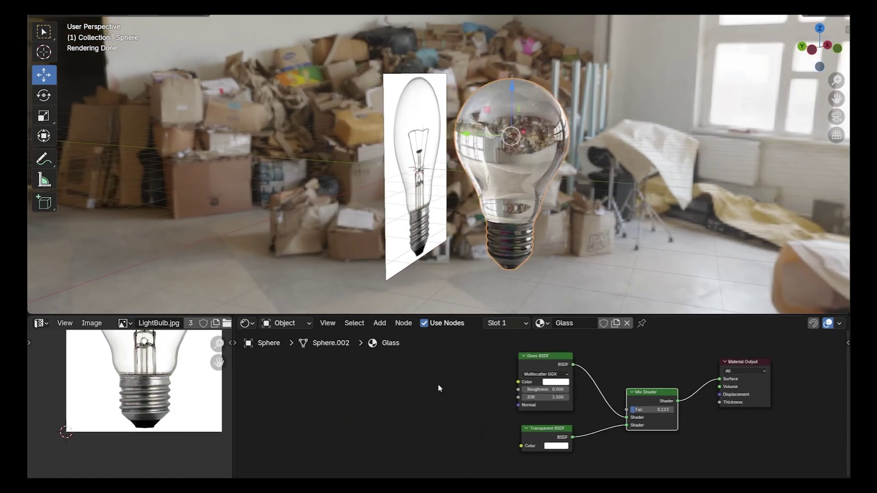
Add a Noise Texture and a brown-to-blue Color Ramp to the Glass material, feeding the Glass BSDF's Color
key(shift+a)
text(no)
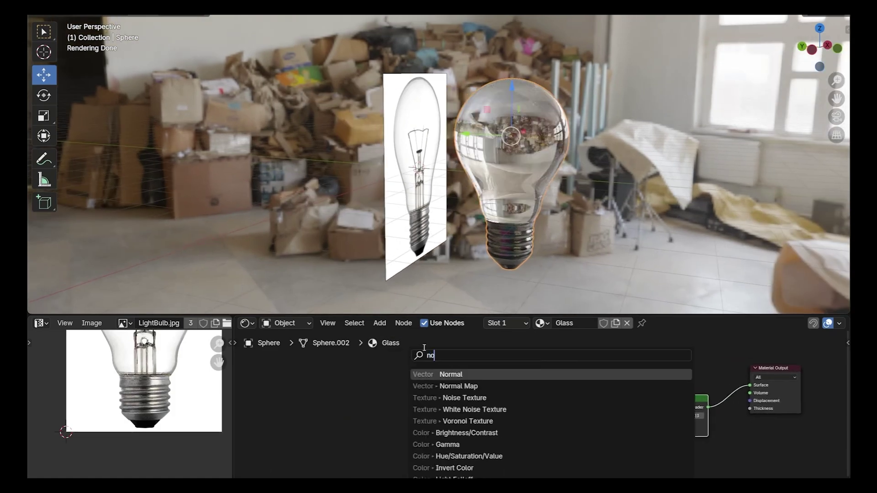
key(Return)
click(393, 425)
key(shift+a)
text(col)
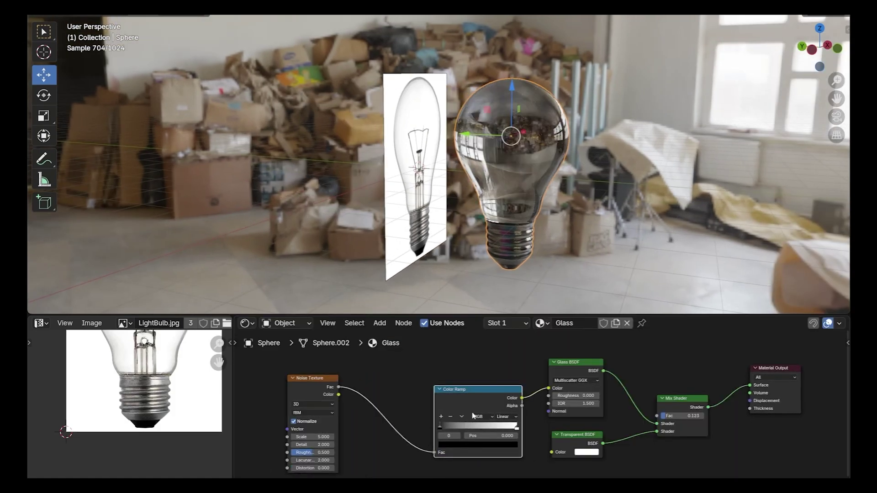
click(478, 444)
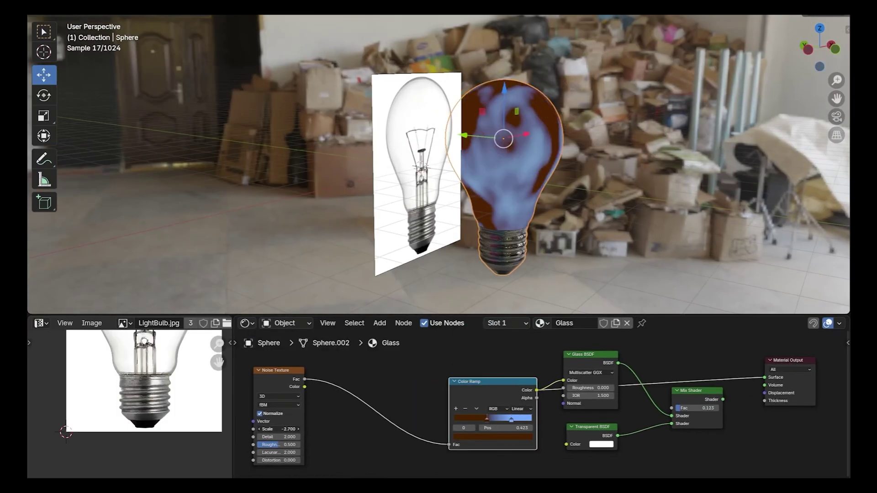
Insert a Mix node before the Glass BSDF's Color, drive its Factor with a second Noise Texture and Color Ramp, and adjust the ramp stops
drag(494, 383, 416, 418)
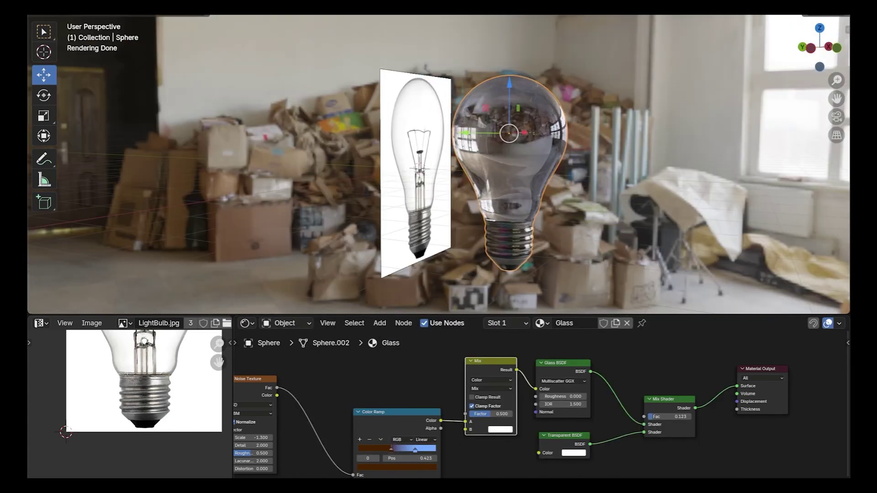
key(shift+a)
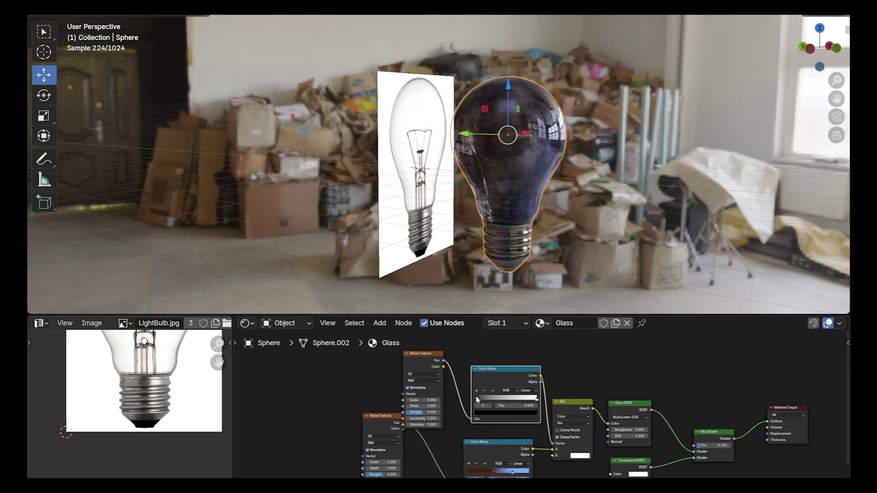
drag(483, 398, 499, 400)
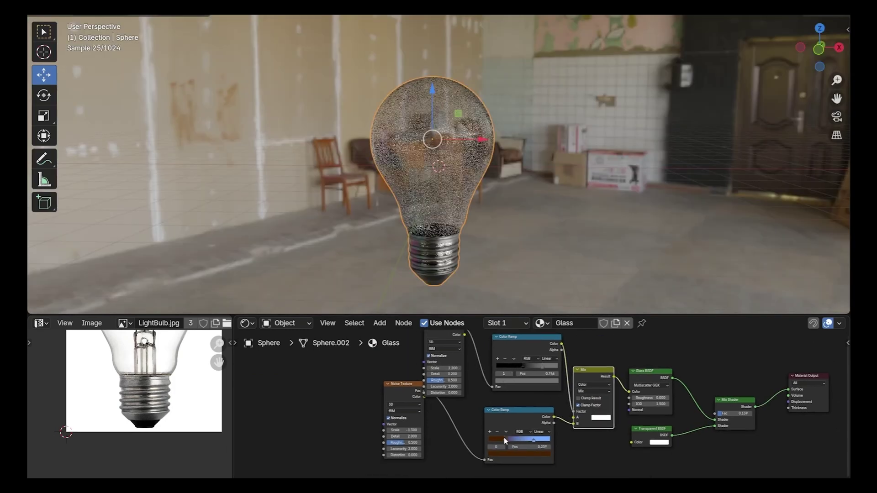
click(525, 380)
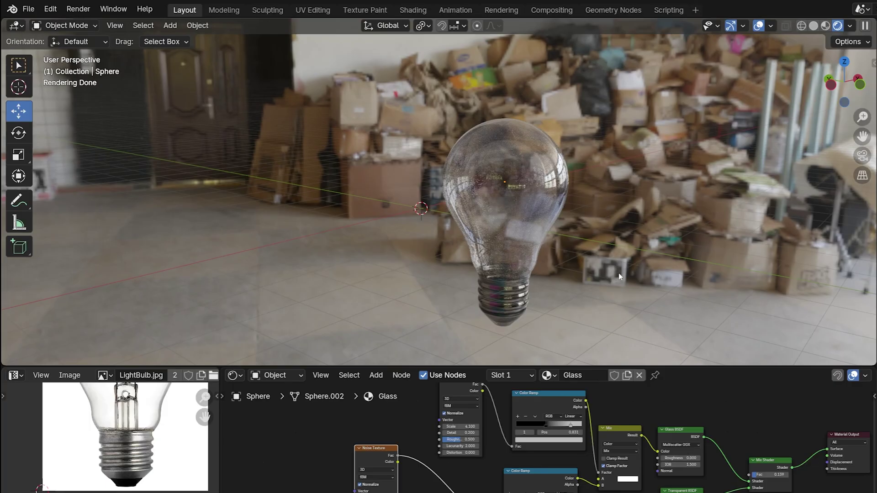
middle_drag(619, 276, 604, 262)
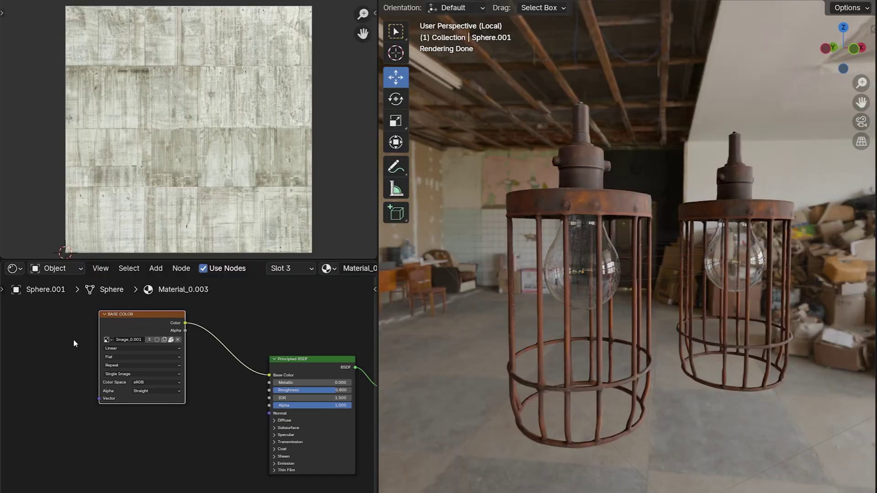
Add an Image Texture node with concrete_ai_3k.jpg to Material_0.003 and connect its Color to the Principled BSDF's Roughness
key(shift+a)
text(im)
key(Return)
click(142, 425)
click(106, 444)
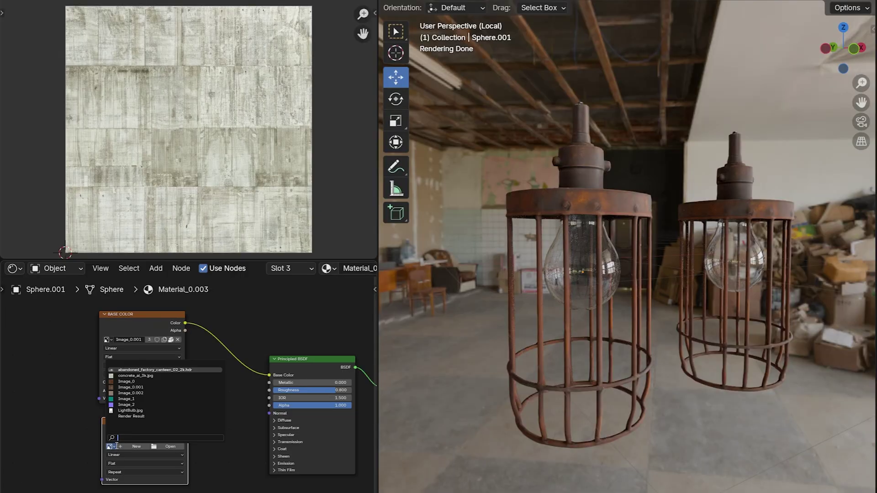
click(137, 386)
drag(169, 418, 162, 420)
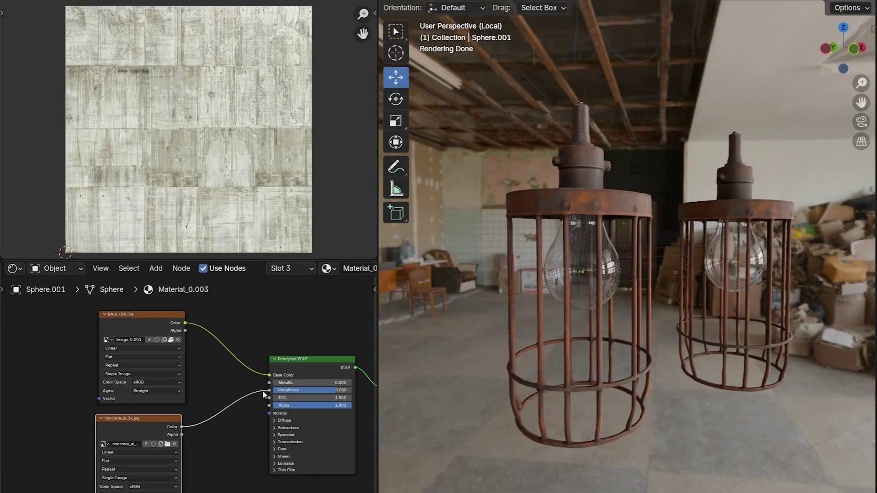
Insert a Color Ramp between the concrete texture and the Principled BSDF's Roughness in Material_0.003
key(shift+a)
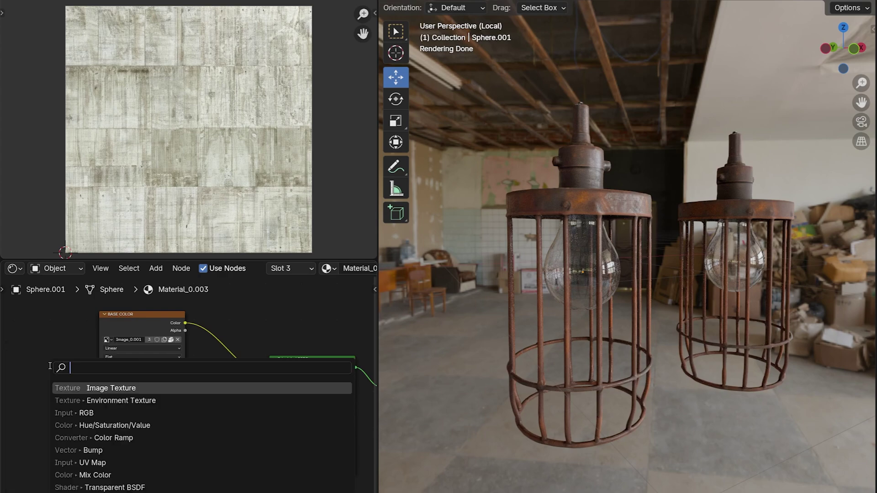
text(col)
key(Return)
click(228, 418)
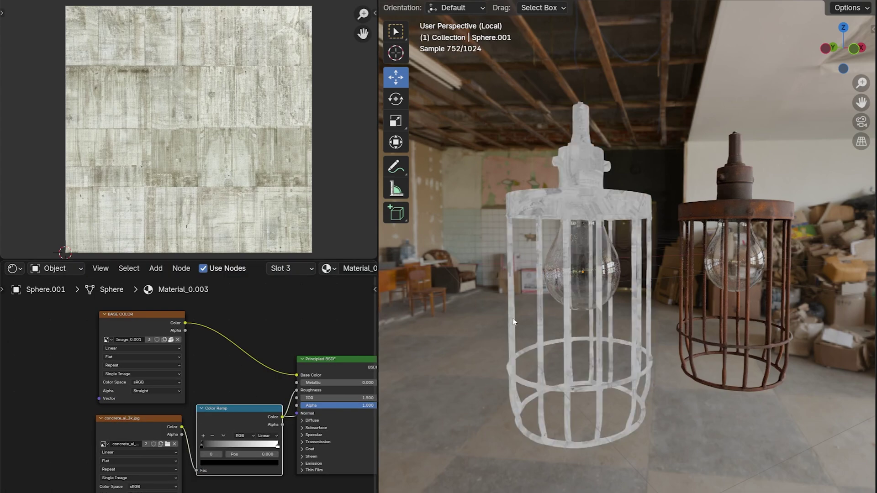
middle_drag(349, 364, 295, 359)
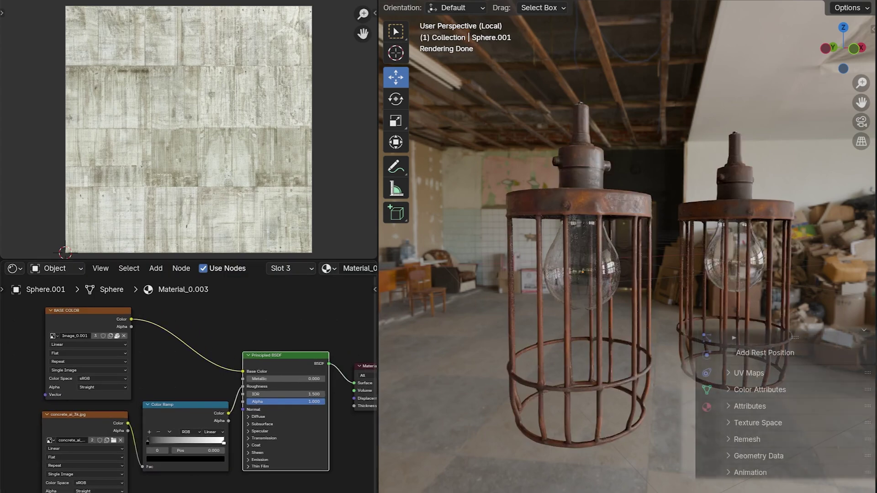
Add a second UV map named Concrete to the rusty lamp mesh
click(757, 374)
click(863, 394)
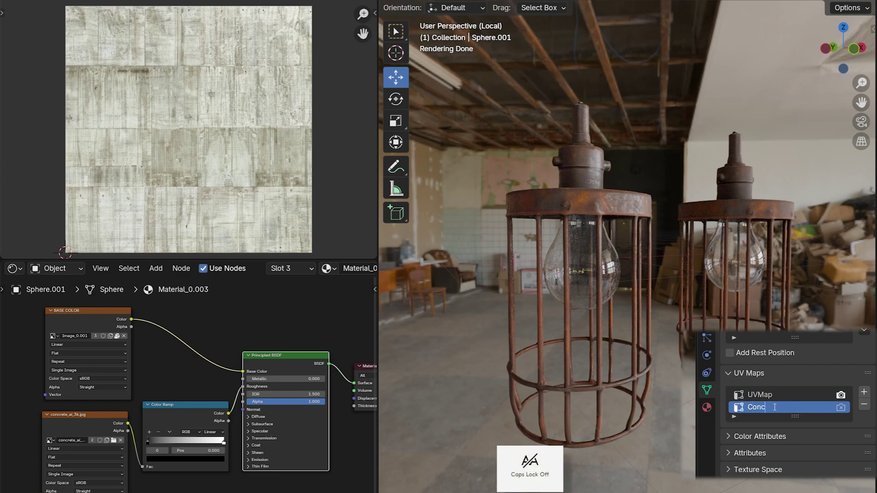
text(et)
key(Return)
Select the whole rusty lamp mesh in Edit Mode and unwrap it into the Concrete UV map
key(ctrl+Tab)
click(439, 19)
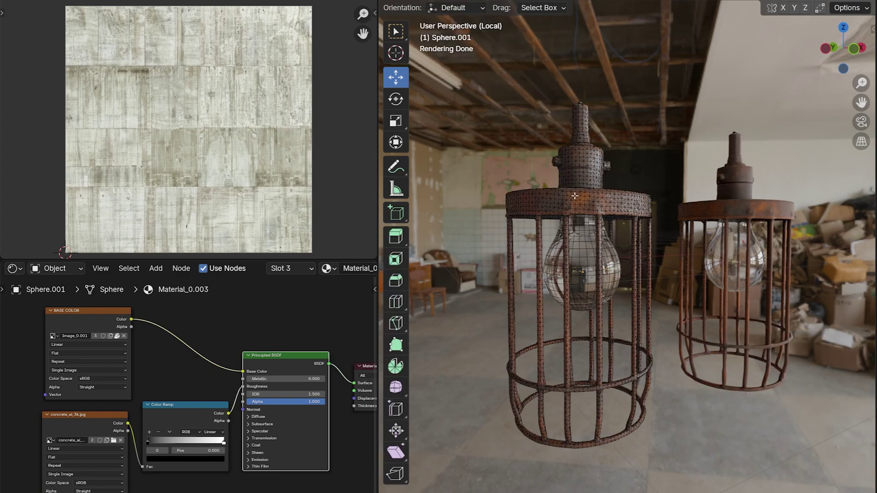
key(u)
click(530, 314)
key(a)
key(s)
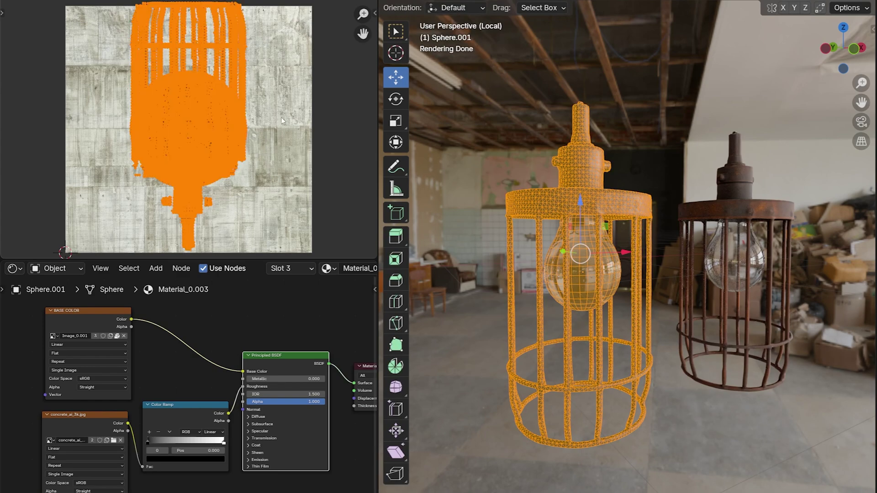
key(Return)
Add two UV Map nodes, connecting UVMap to the base color image's Vector and Concrete to the concrete image's Vector
key(shift+a)
text(uv map)
key(Return)
click(89, 361)
drag(117, 356, 155, 380)
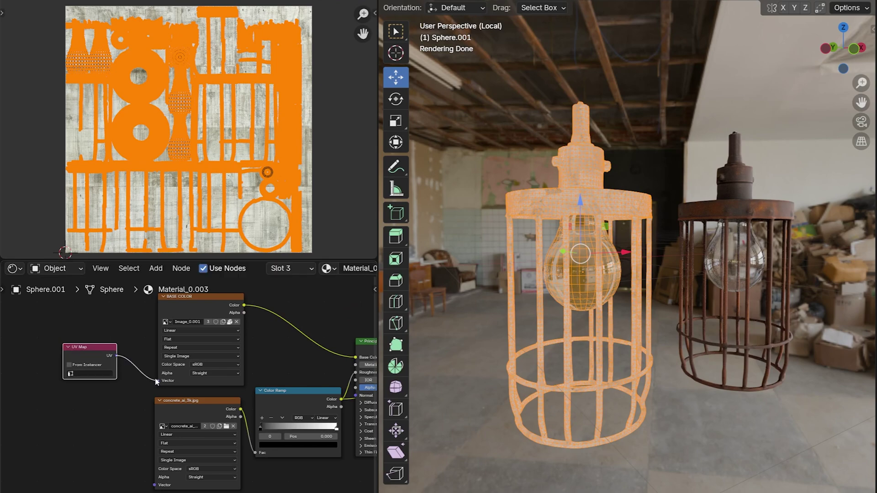
click(78, 387)
key(shift+d)
click(79, 455)
drag(115, 424, 154, 485)
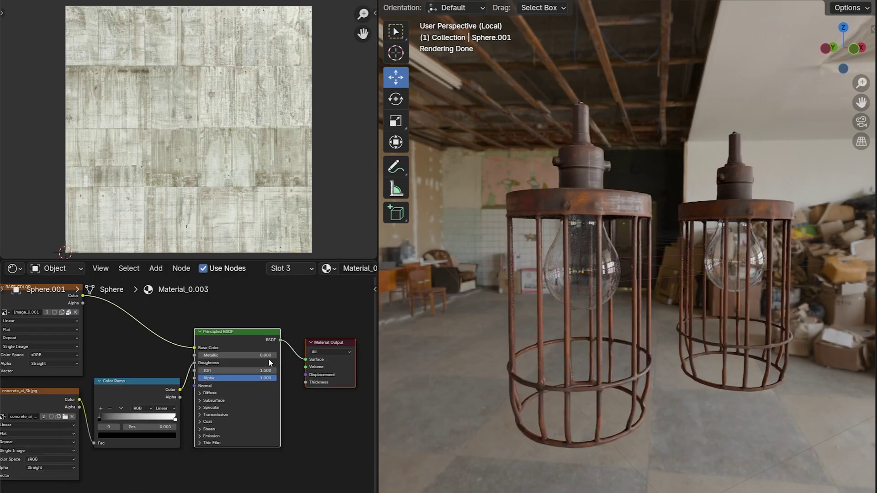
Move the concrete Color Ramp's black stop to about 0.42 and its white stop to about 0.8, previewing the ramp on the lamp
scroll(143, 401, up, 4)
drag(140, 400, 165, 401)
scroll(618, 192, up, 2)
drag(251, 401, 231, 402)
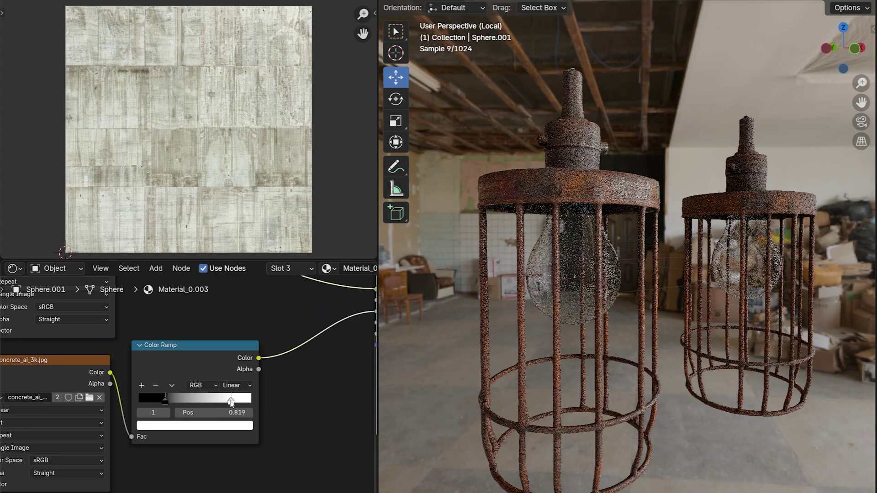
ctrl+shift+click(201, 366)
drag(165, 400, 185, 400)
scroll(252, 377, down, 1)
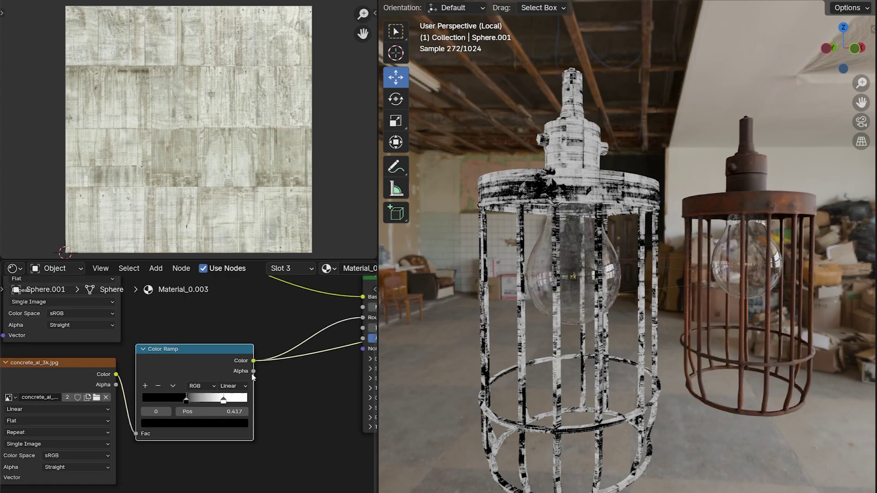
scroll(252, 376, down, 1)
middle_drag(256, 365, 133, 366)
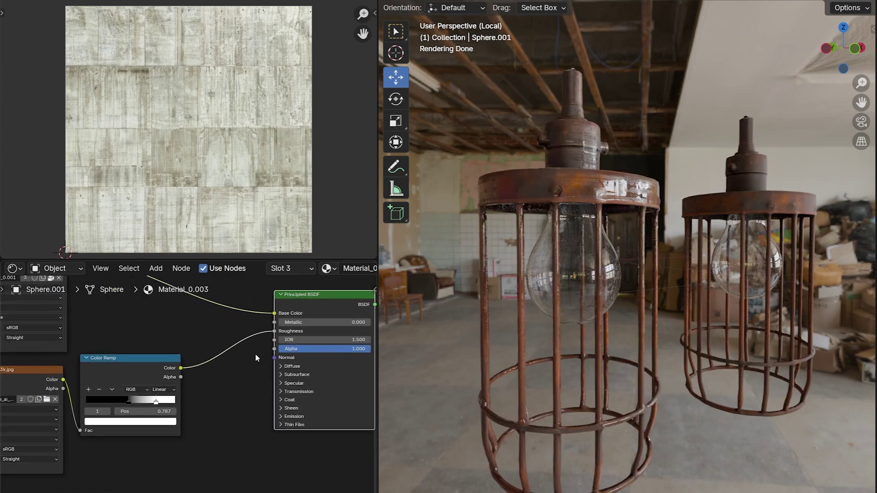
scroll(256, 359, up, 1)
Mix the base color image with the concrete Color Ramp using Multiply at a factor of about 0.61, feeding the Base Color
alt+right_drag(227, 313, 232, 427)
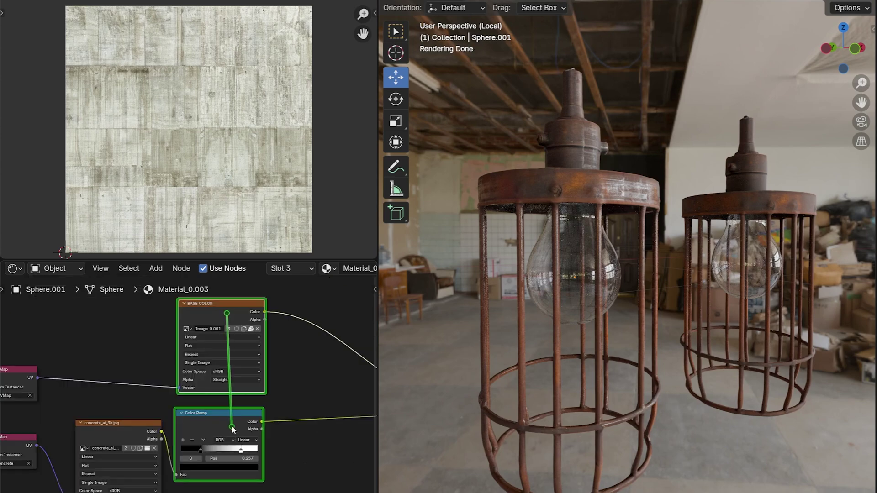
scroll(167, 364, up, 2)
click(205, 356)
click(196, 398)
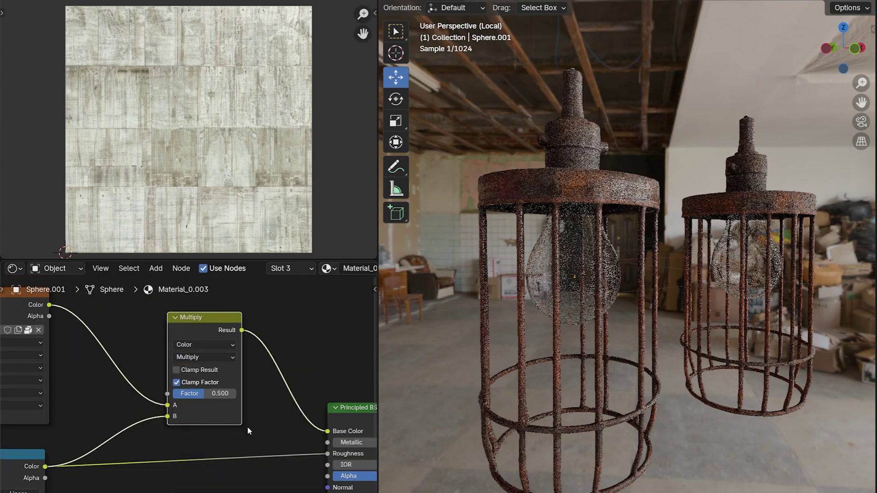
drag(205, 393, 194, 389)
Add another Color Ramp feeding a Bump node's Height and connect the Bump to the Principled BSDF's Normal in Material_0.003
scroll(217, 366, down, 2)
click(274, 457)
click(242, 402)
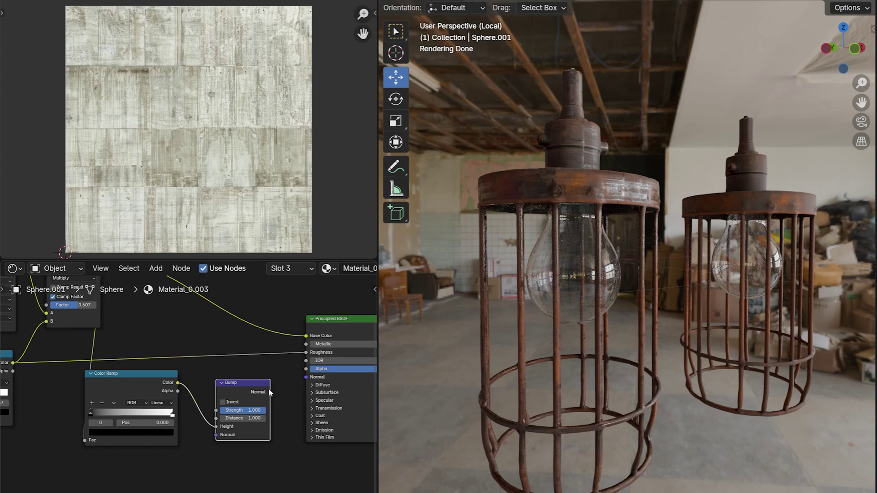
drag(302, 385, 305, 378)
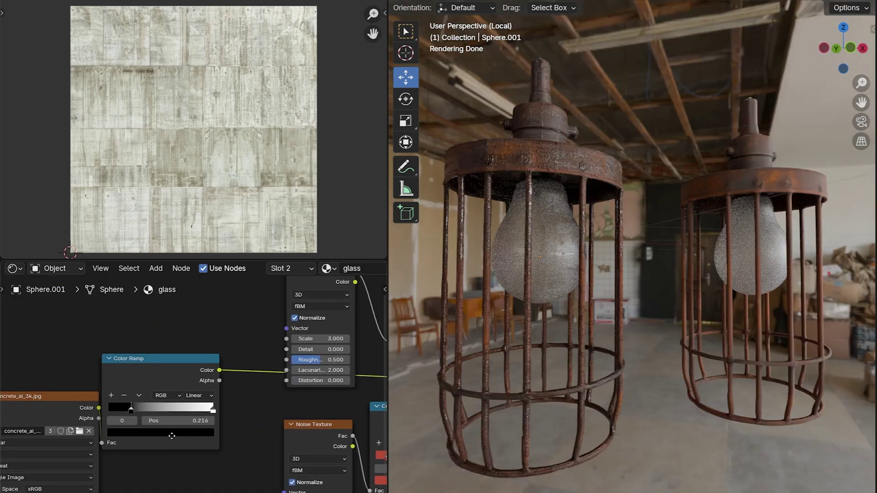
Shift the black stop of the concrete Color Ramp in the glass material toward white and compare the two lamps from several angles
drag(121, 415, 153, 415)
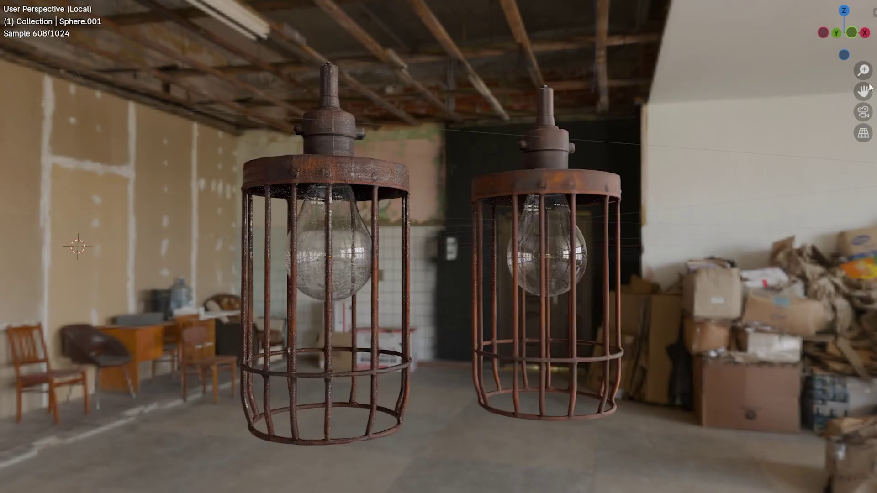
middle_drag(542, 284, 648, 241)
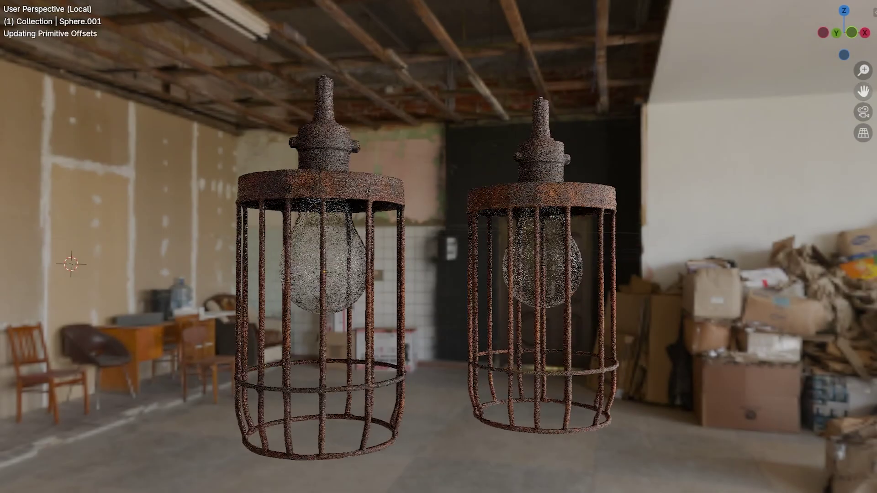
middle_drag(627, 277, 686, 297)
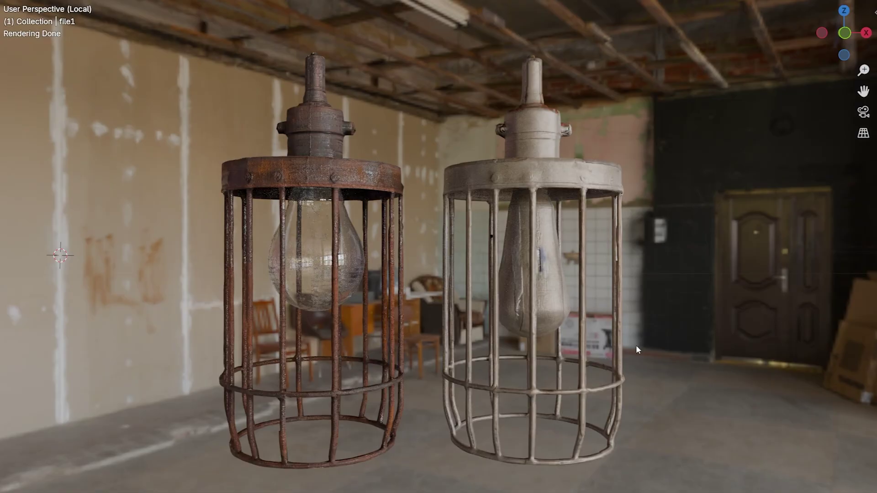
middle_drag(635, 344, 694, 343)
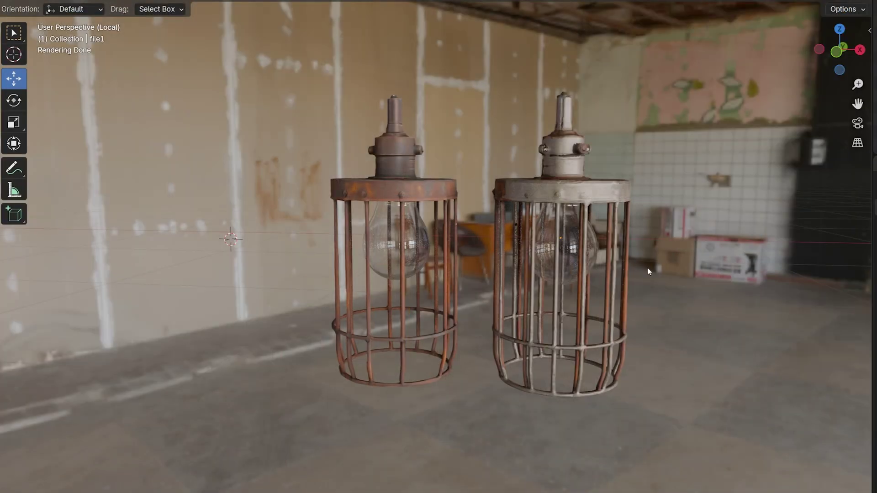
Rotate the pale lamp around the Z axis beside the rusty lamp
click(600, 194)
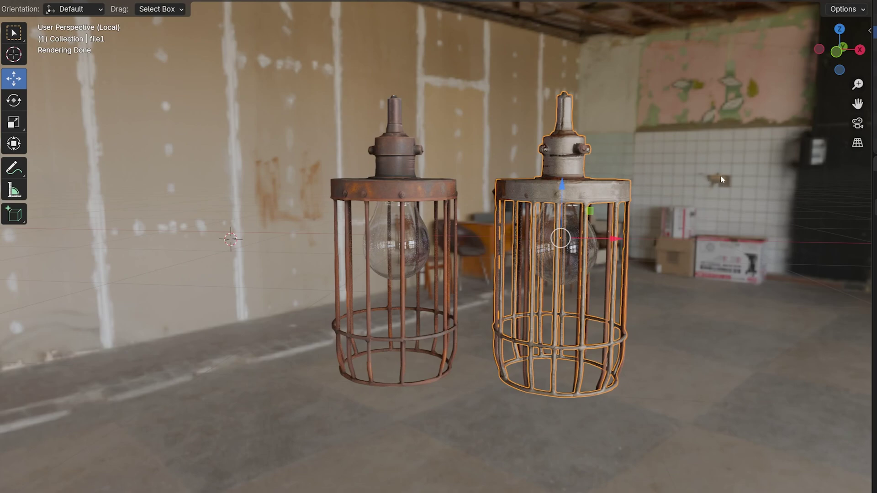
key(r)
key(z)
click(703, 189)
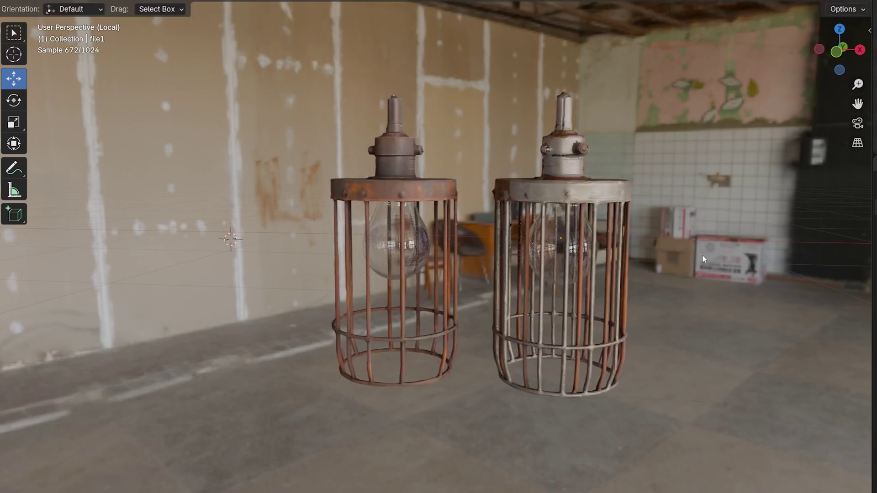
middle_drag(702, 256, 617, 184)
scroll(693, 202, down, 2)
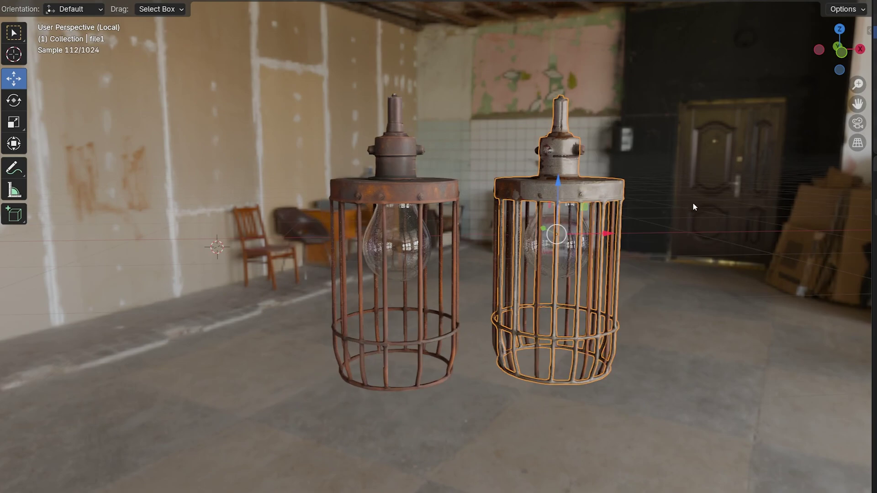
Deselect the lamp, undo the last change and compare the two cylindrical cage lamps in the rendered view
click(692, 202)
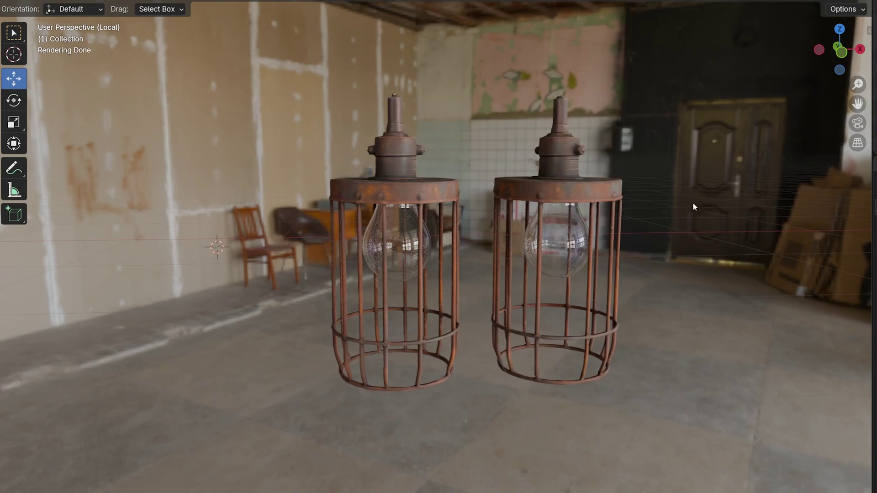
key(ctrl+z)
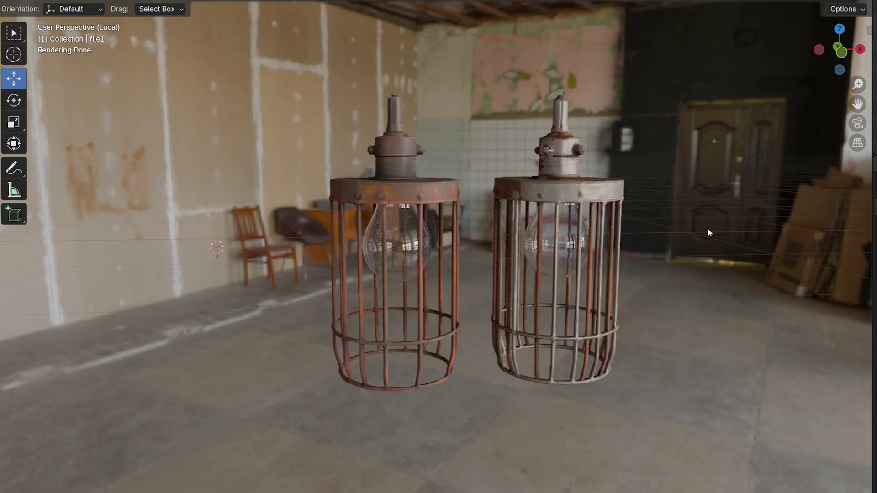
middle_drag(708, 228, 708, 278)
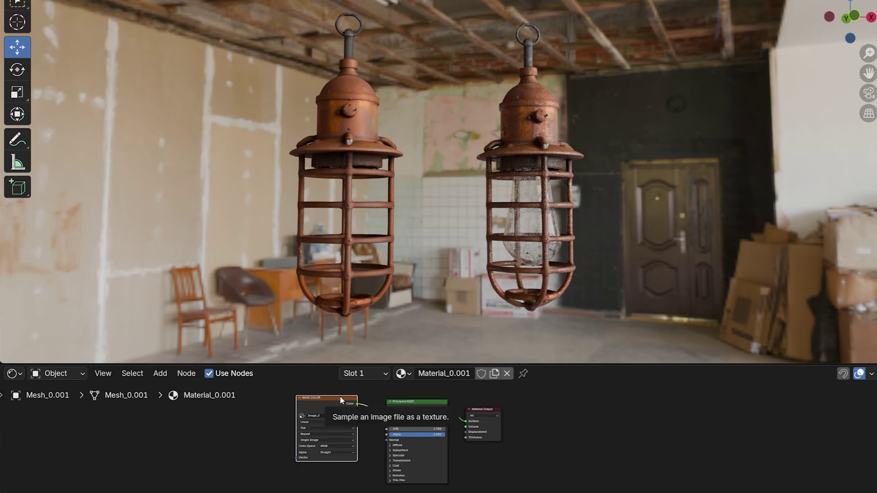
Examine the glass.001 node setup on the domed lamp with the bulb and compare both domed lamps from several angles
click(530, 158)
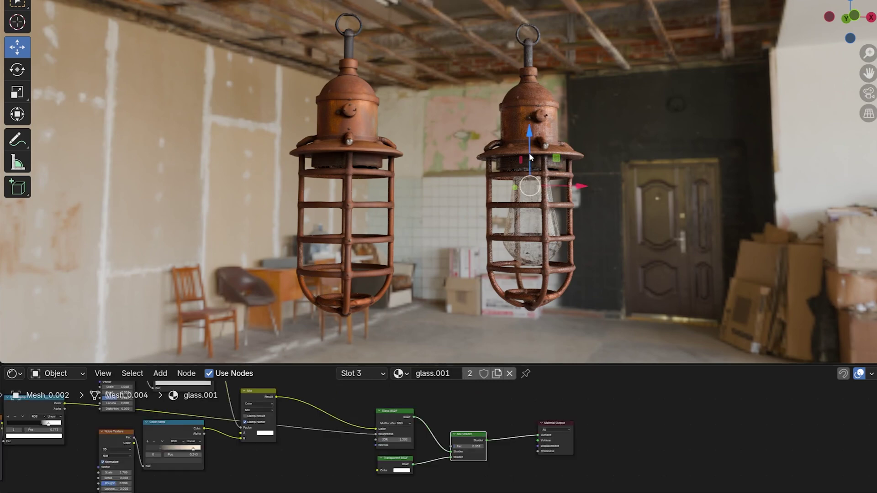
scroll(240, 410, down, 3)
middle_drag(239, 410, 272, 422)
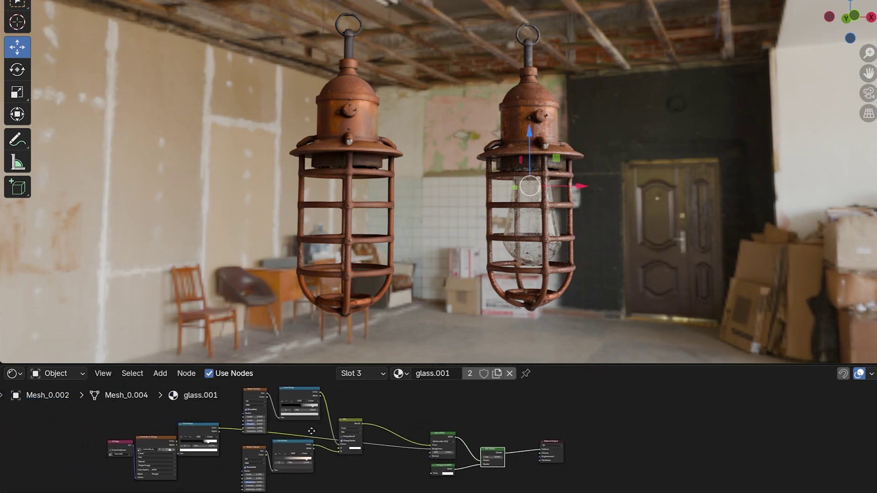
click(640, 277)
middle_drag(660, 274, 718, 273)
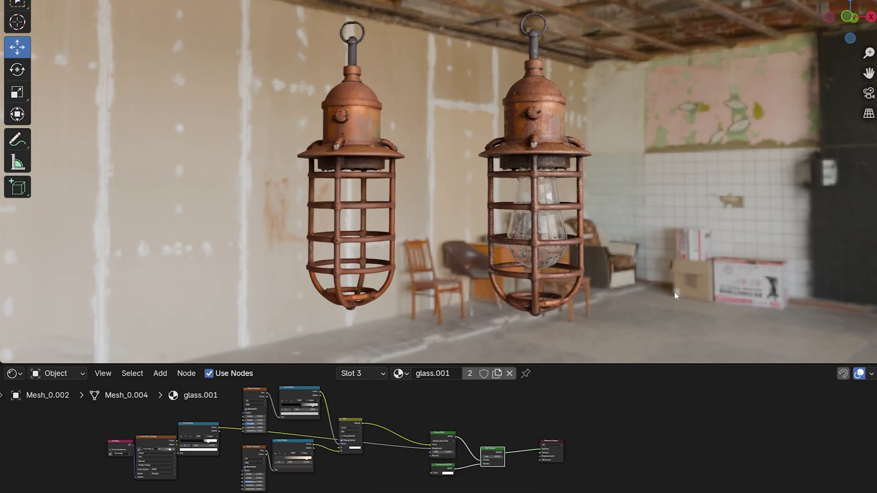
middle_drag(675, 295, 714, 293)
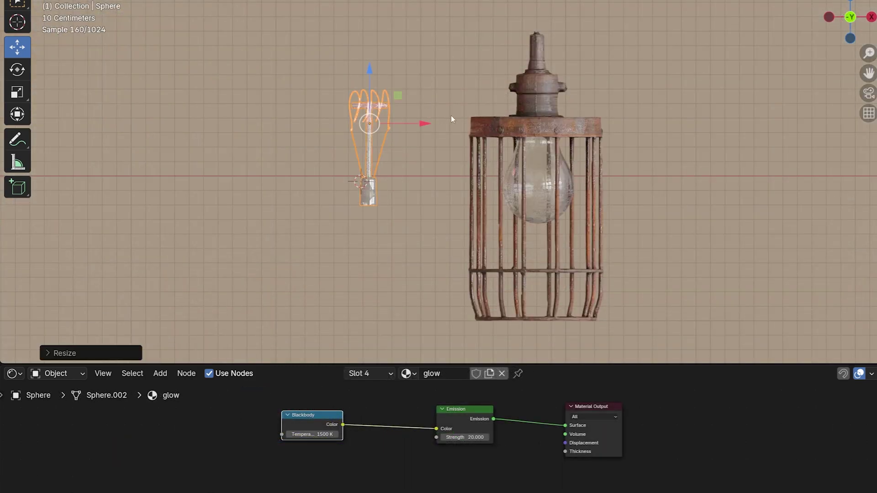
Rotate the filament 180°, scale it down and move it inside the glass bulb of the cage lamp
text(r180)
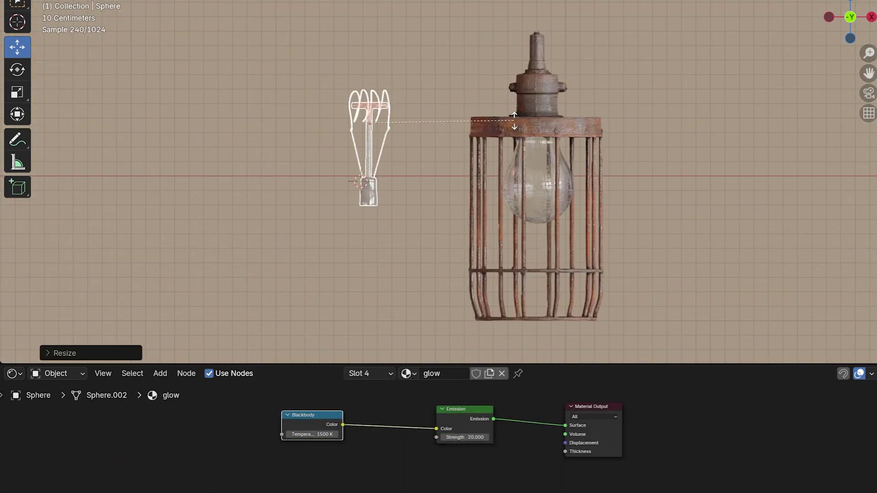
key(Return)
click(633, 188)
click(369, 123)
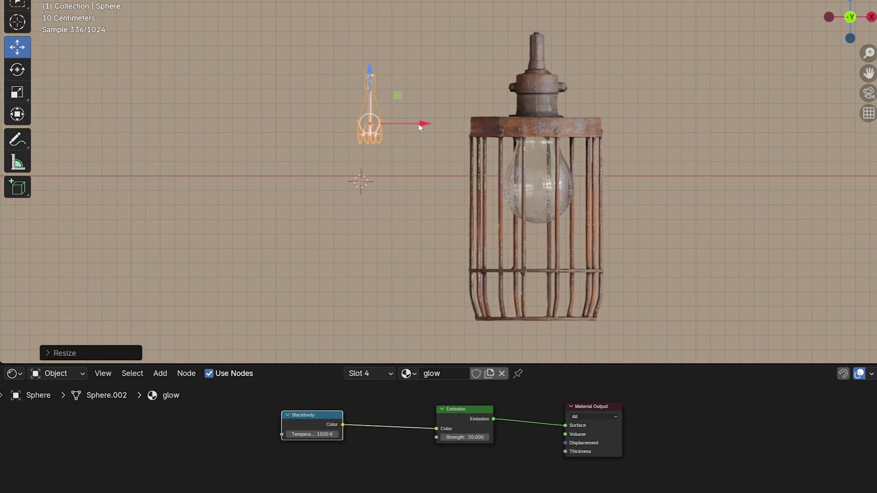
drag(418, 124, 585, 124)
drag(538, 70, 529, 120)
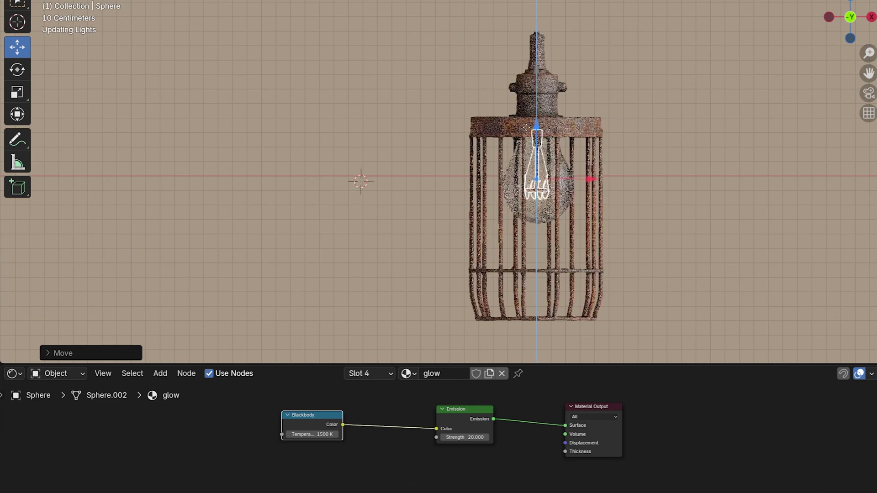
Open the World shader nodes and dim the environment lighting around the lamp
click(78, 376)
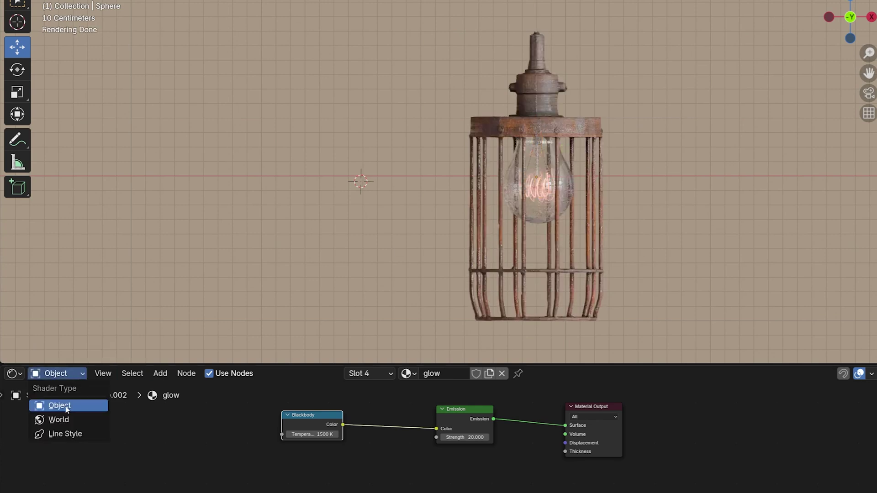
click(57, 421)
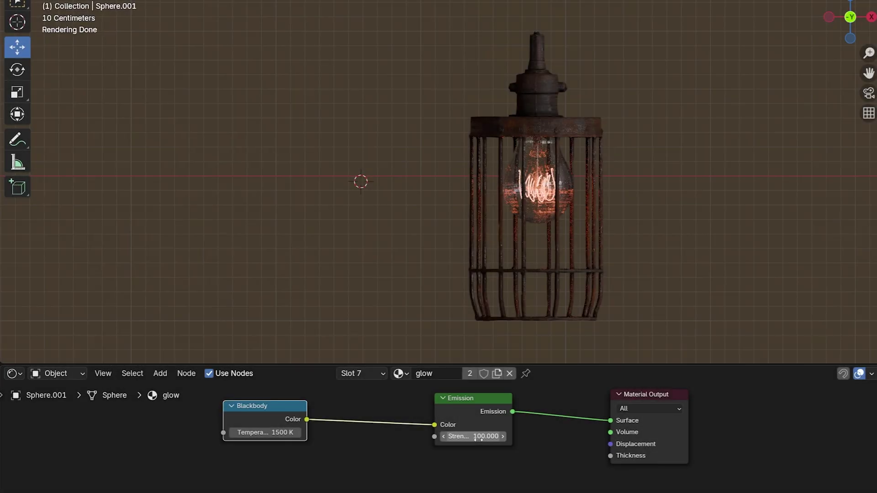
Set the glow material's Emission Strength to 40 and raise its Blackbody temperature for a less red light
drag(478, 438, 479, 441)
click(479, 440)
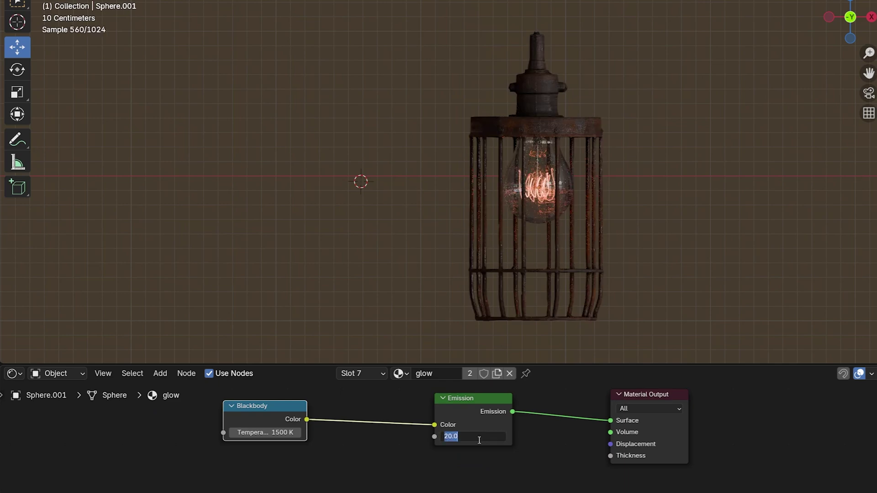
text(40)
key(Return)
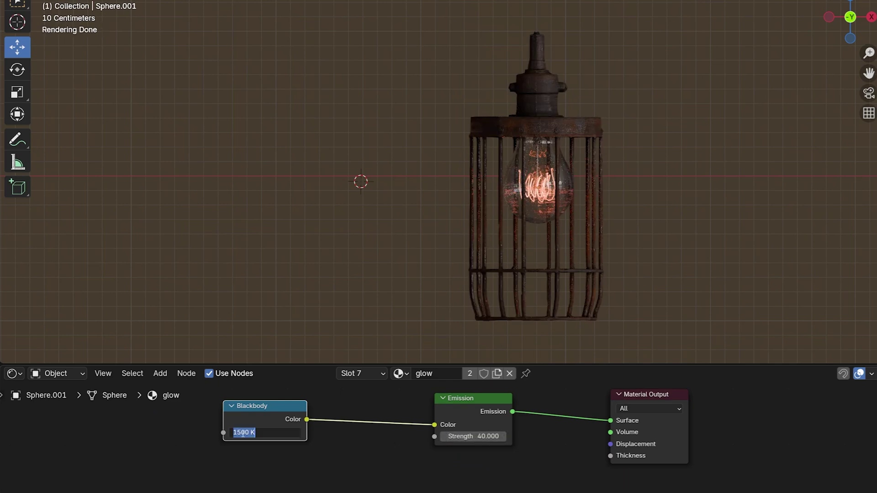
text(4)
key(Return)
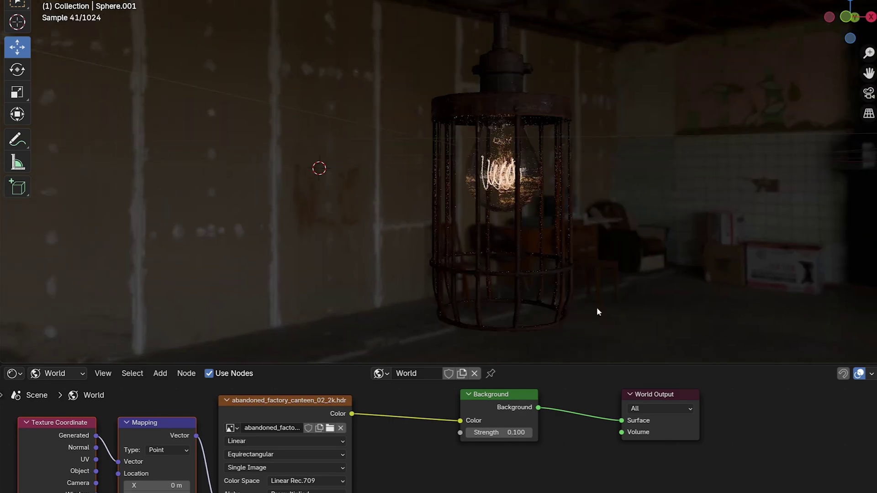
Raise the World Background strength to brighten the environment around the glowing lamp
drag(532, 433, 567, 404)
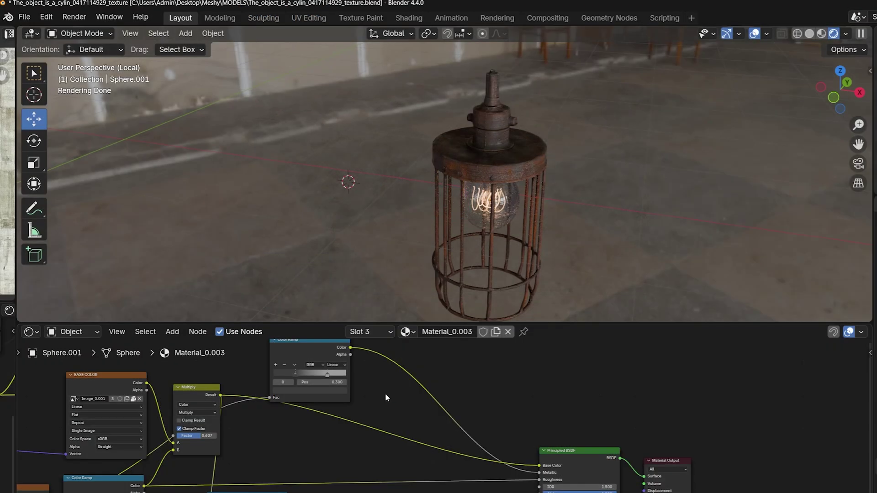
Insert the DUST_SHADER group between Multiply and Base Color in Material_0.003 and reduce its dust amount
key(shift+a)
click(386, 395)
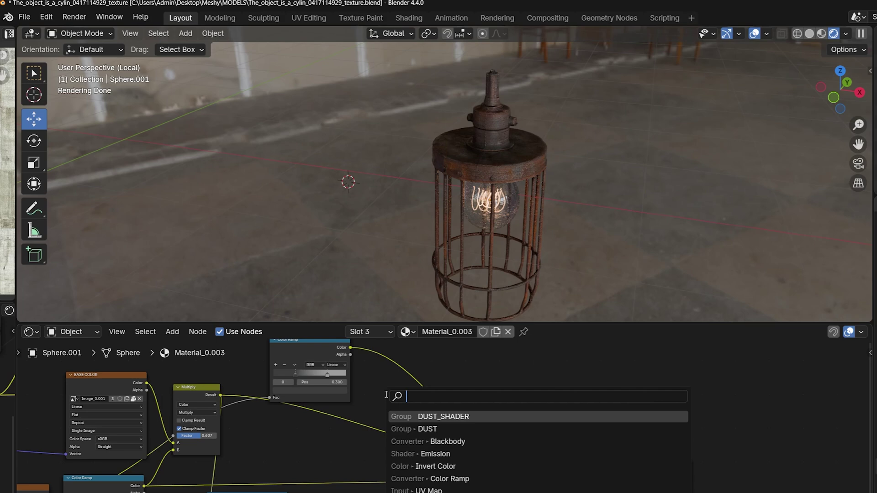
text(du)
click(414, 441)
click(398, 432)
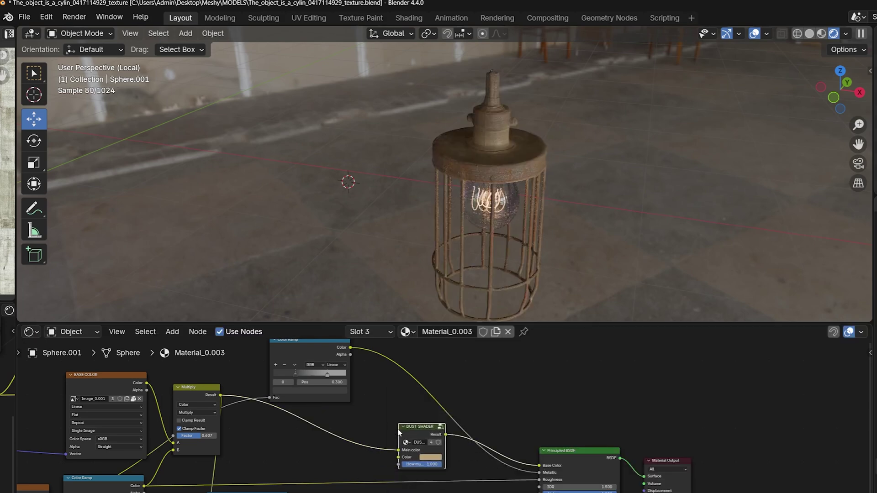
mouse_move(431, 465)
mouse_down()
mouse_move(405, 465)
mouse_move(429, 459)
mouse_up()
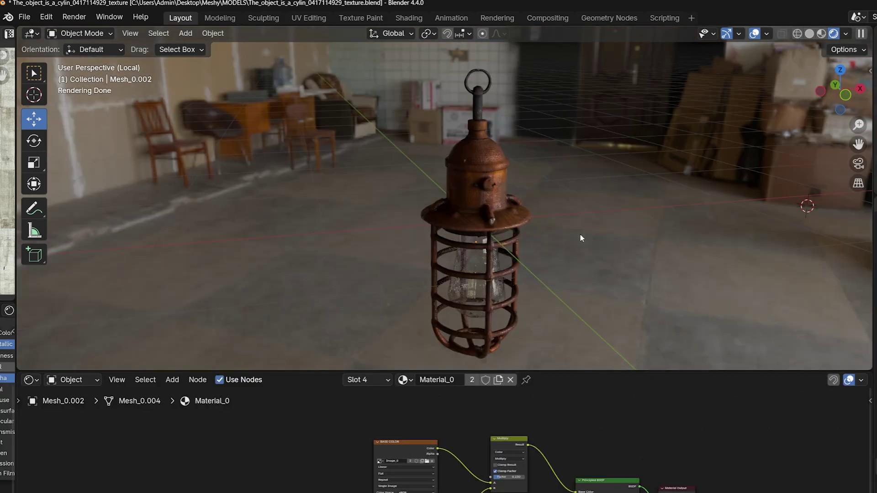
Insert the DUST_SHADER group after Multiply in the domed lamp's Material_0 and lower its dust amount
middle_drag(561, 414, 441, 396)
key(shift+a)
text(du)
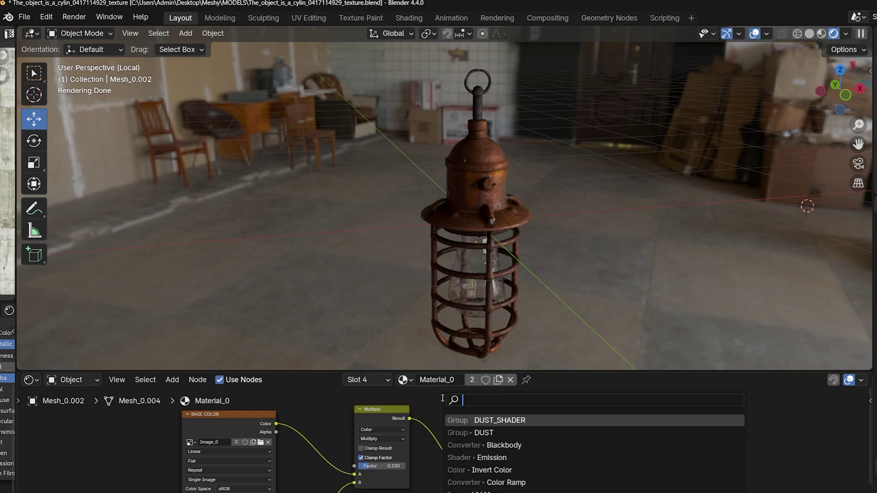
click(500, 444)
click(462, 450)
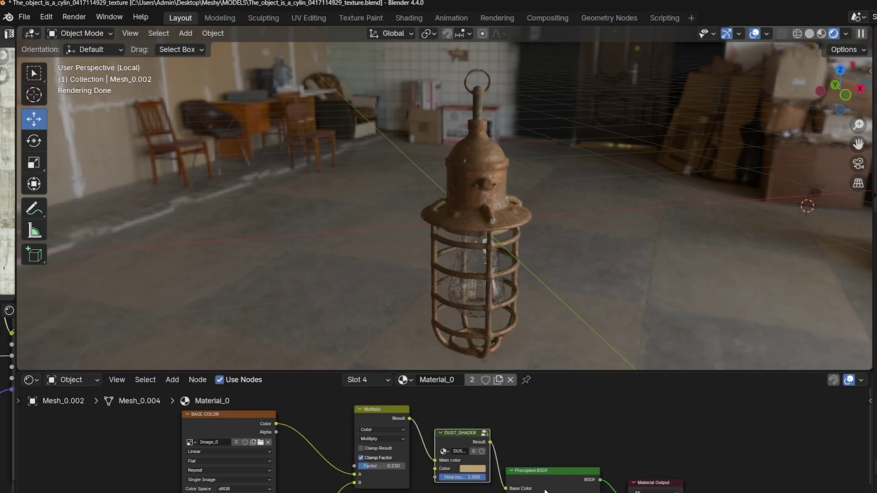
drag(473, 477, 453, 477)
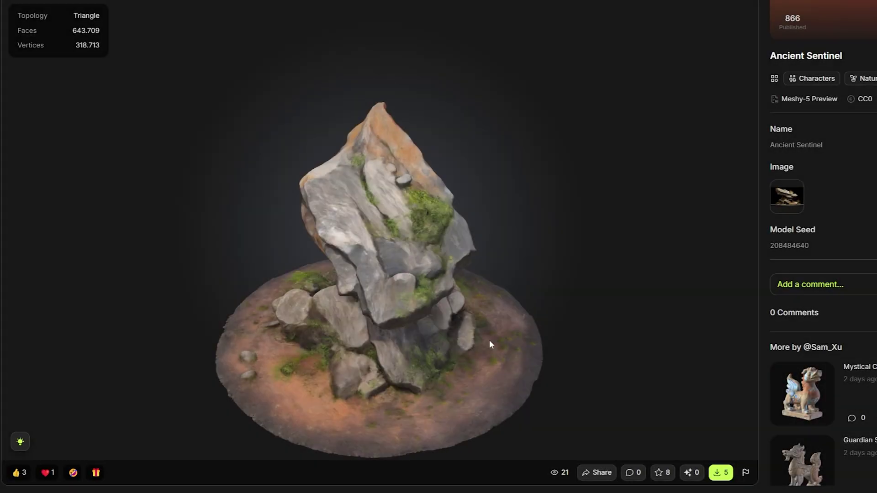
Inspect the Ancient Sentinel rock model from another side on the Meshy website
drag(489, 340, 410, 341)
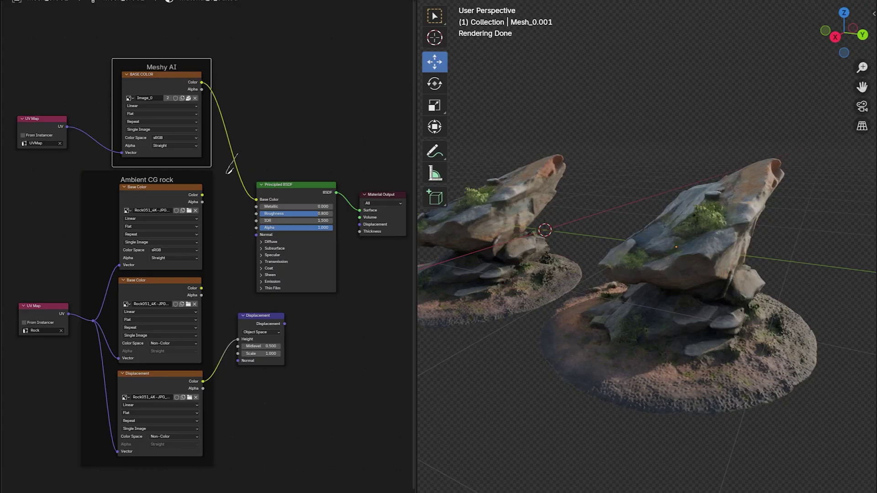
Replace the Meshy AI base color link with the Ambient CG rock maps, feeding Base Color, Roughness and the material's Displacement
ctrl+right_drag(237, 154, 228, 172)
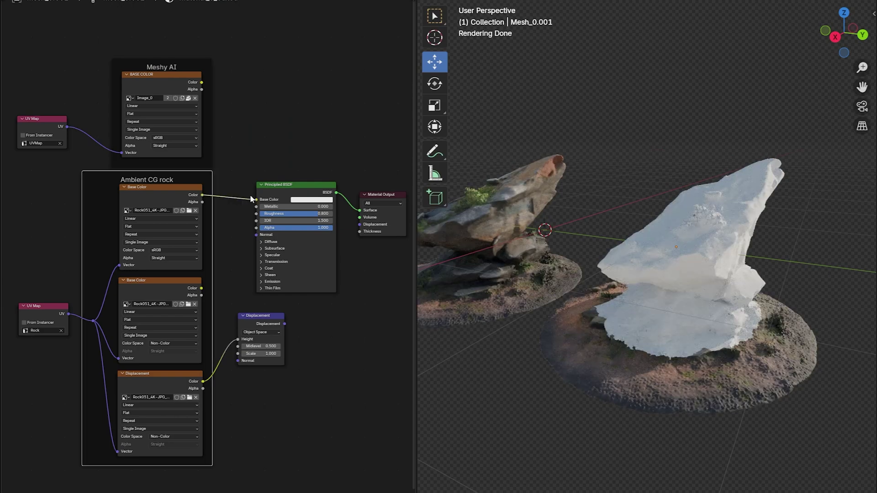
drag(202, 194, 257, 199)
drag(202, 288, 247, 242)
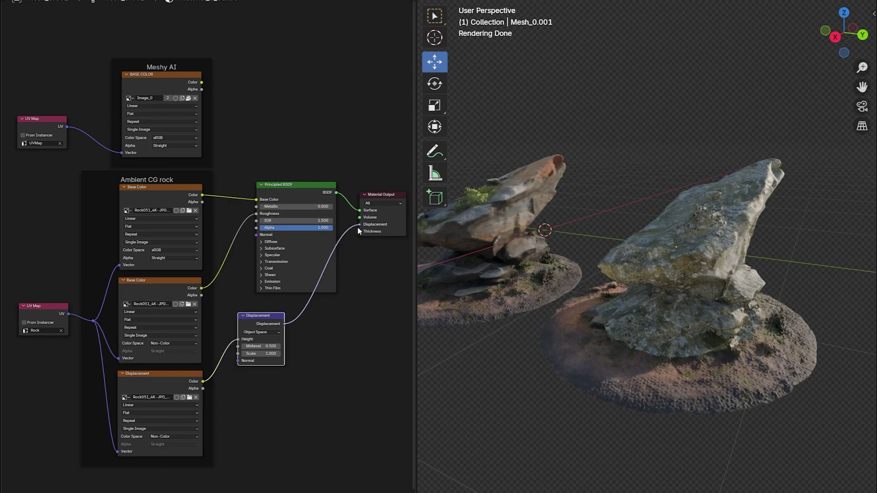
Add a Displace modifier with a new texture to Mesh_0.001 and set its Coordinates to UV
key(KP_Decimal)
click(876, 187)
text(dis)
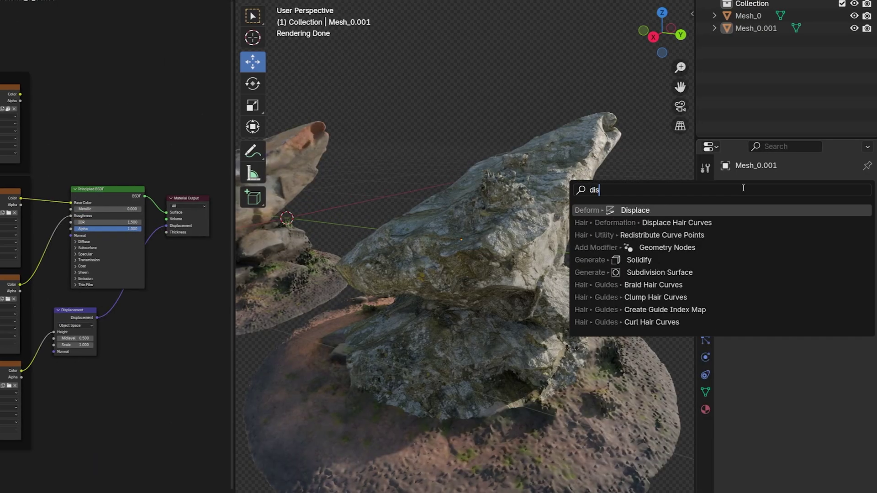
key(Return)
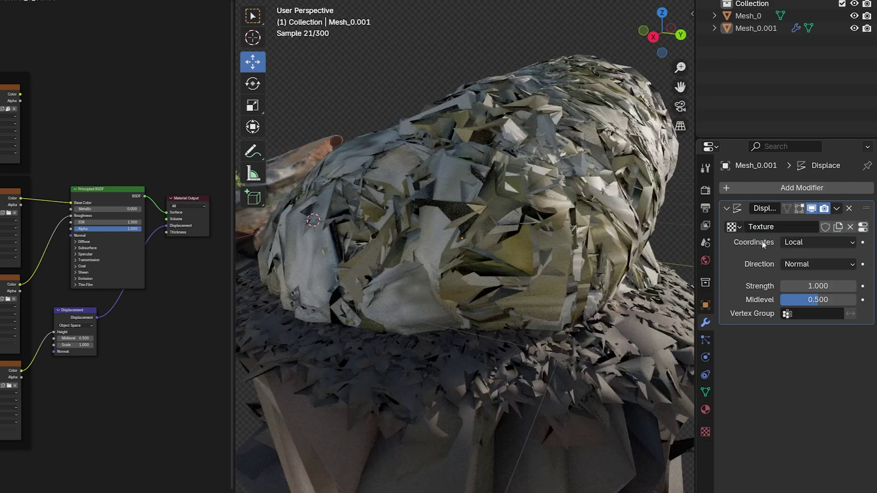
click(793, 297)
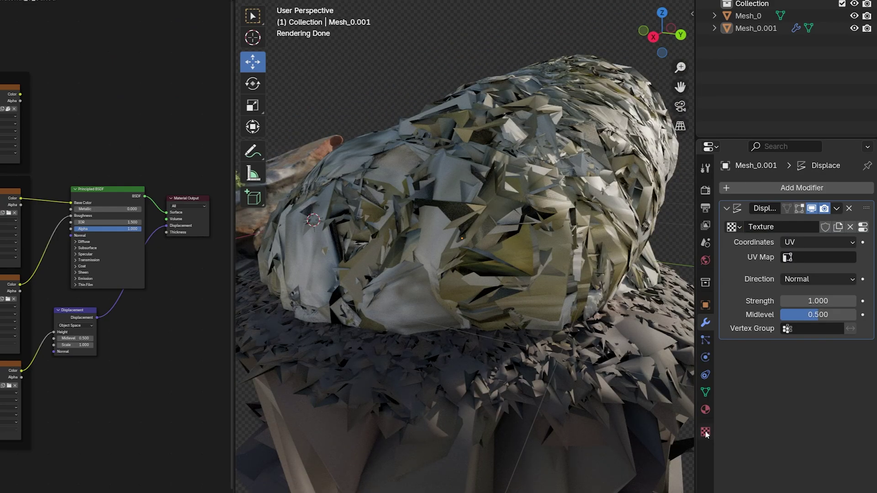
Assign the image Rock051_4K-JPG_Displacement.jpg to the Displace modifier's texture
click(705, 431)
click(733, 405)
text(Rock051_4K-JPG_Displacement.jpg)
key(Return)
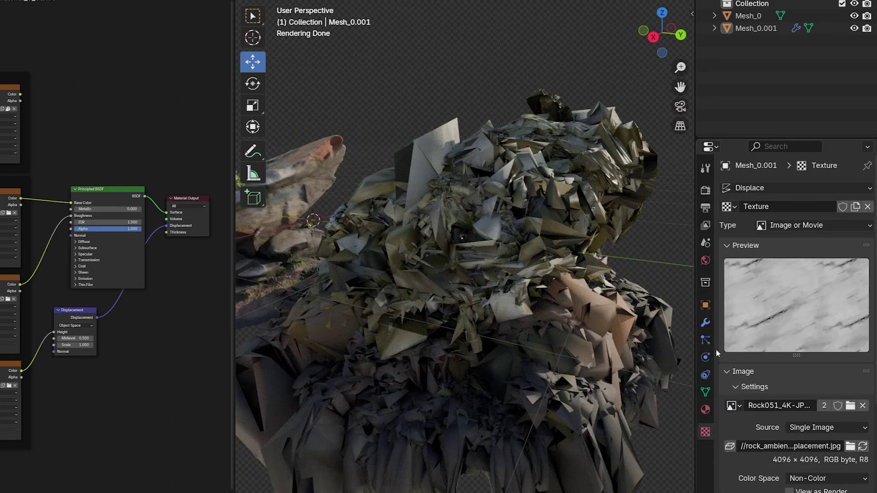
Reduce the Displace modifier's Strength to 0.08 and limit it to the vertex group Group
click(705, 323)
double_click(817, 301)
text(0.1)
key(Return)
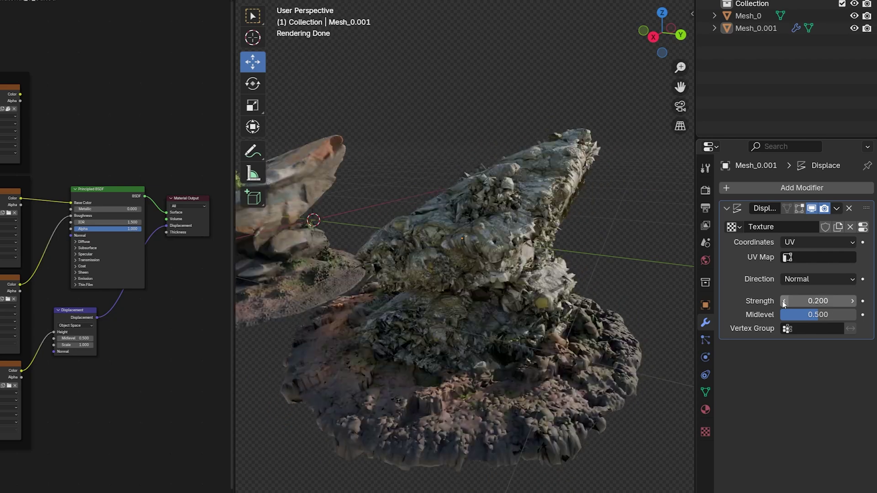
click(812, 303)
text(0.05)
key(Return)
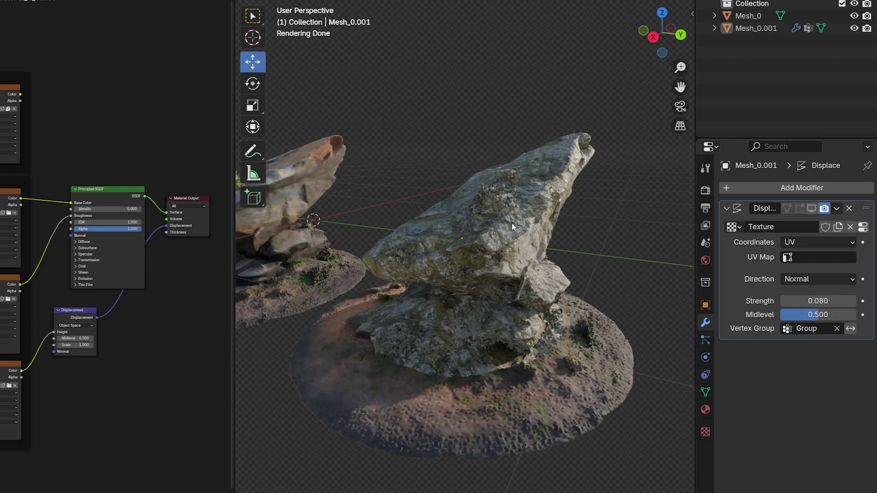
Switch to solid shading and toggle the Displace modifier's viewport display to compare the rock surface
key(z)
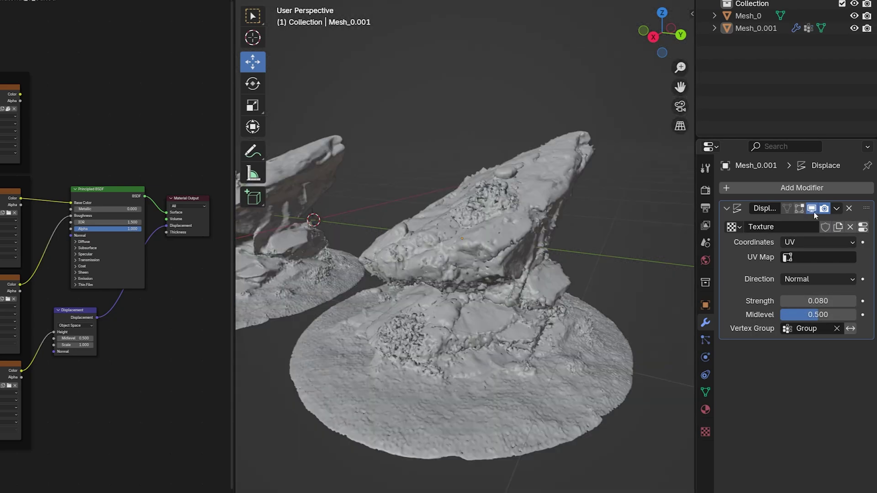
click(813, 209)
click(812, 208)
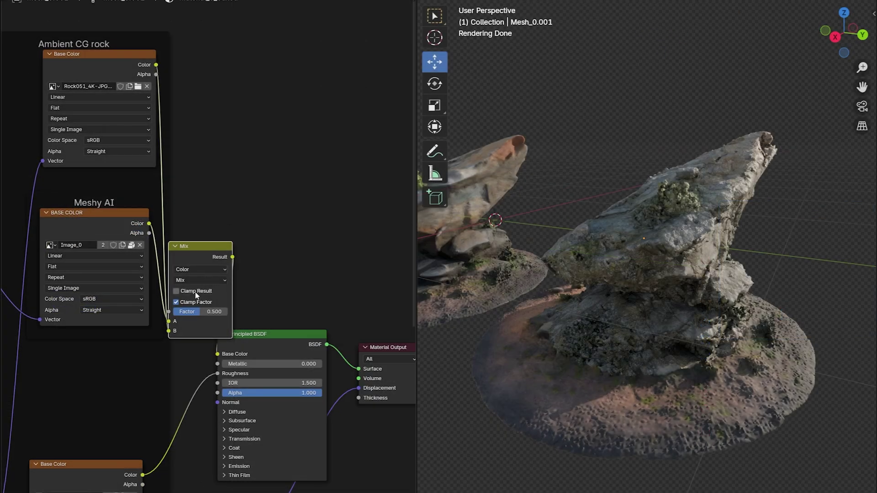
Lower the Factor of the Mix node blending the Ambient CG rock and Meshy AI base colors
drag(200, 311, 183, 311)
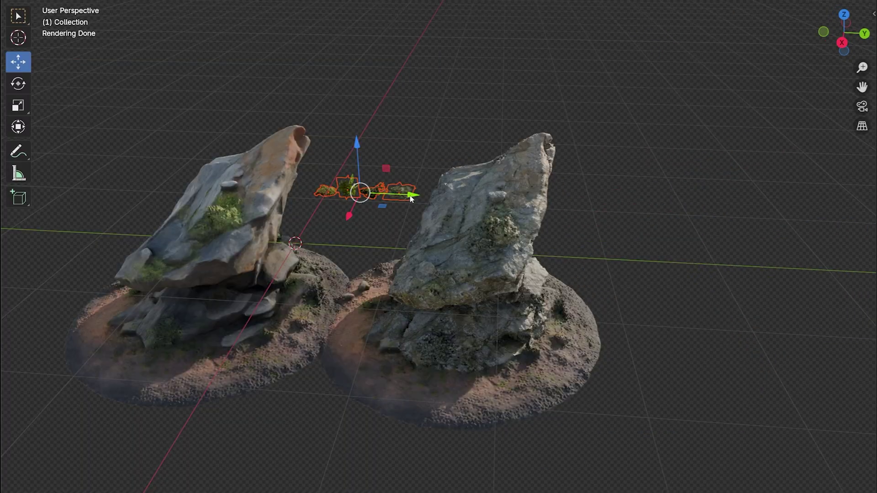
Isolate the selected vegetation assets in local view
key(KP_Divide)
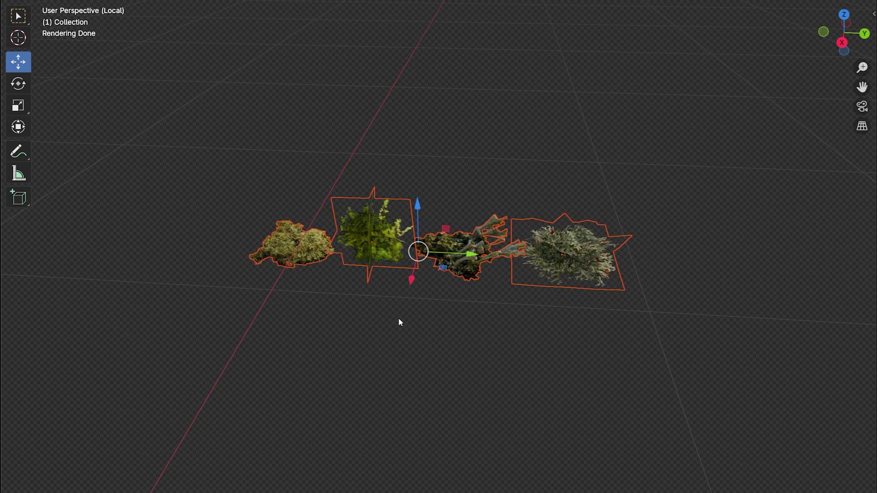
Leave local view and use Scatter Objects to paint the vegetation assets over the detailed rock's face and surrounding ground
key(KP_Divide)
click(197, 0)
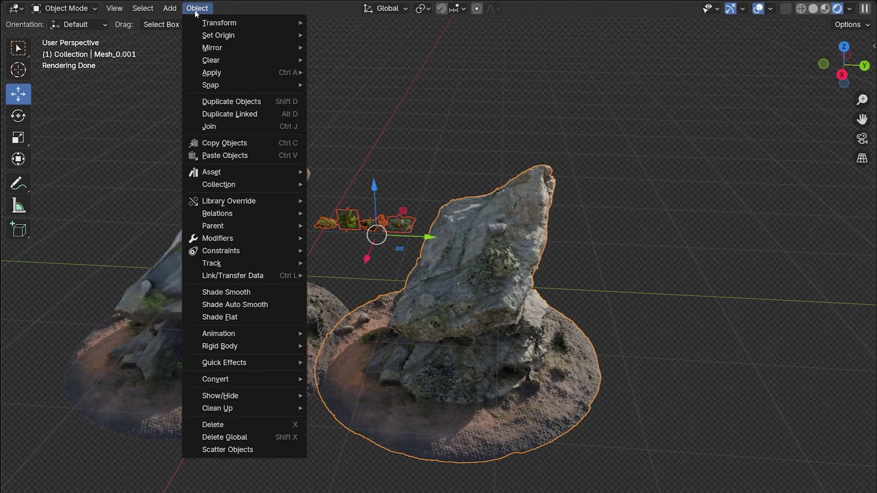
click(214, 450)
drag(492, 258, 384, 372)
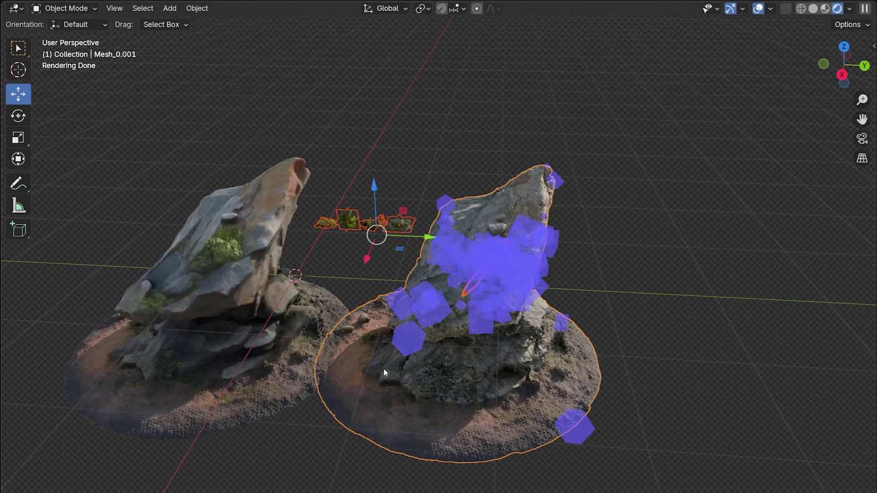
drag(501, 415, 397, 438)
middle_drag(398, 439, 866, 218)
Set the vegetation scatter's Scale to 0.46 and Randomness to 46% and finish the scatter
key(Return)
drag(798, 334, 764, 319)
drag(771, 350, 749, 350)
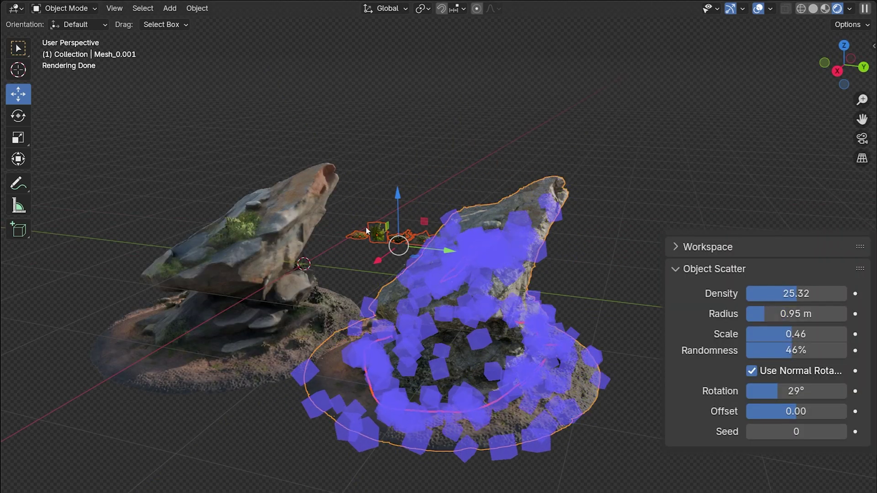
scroll(583, 310, up, 5)
mouse_move(590, 288)
middle_down()
mouse_move(584, 309)
mouse_move(525, 319)
mouse_move(580, 298)
middle_up()
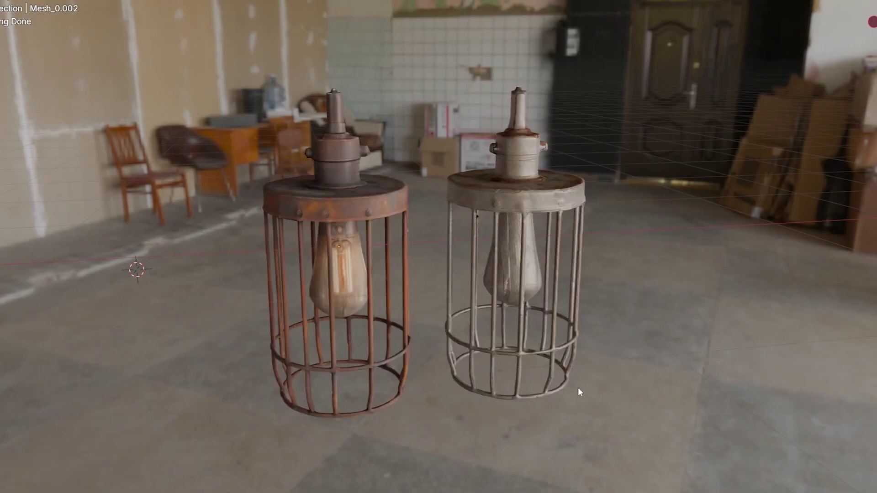
middle_drag(578, 387, 558, 402)
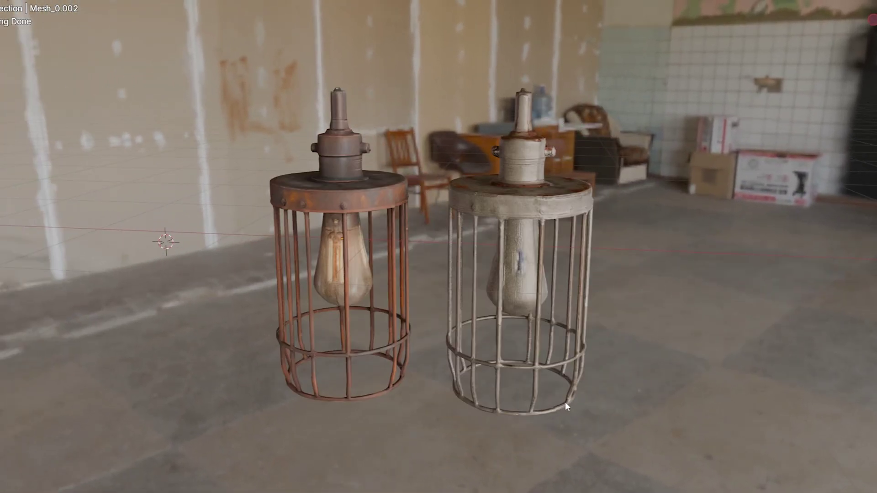
middle_drag(624, 403, 604, 402)
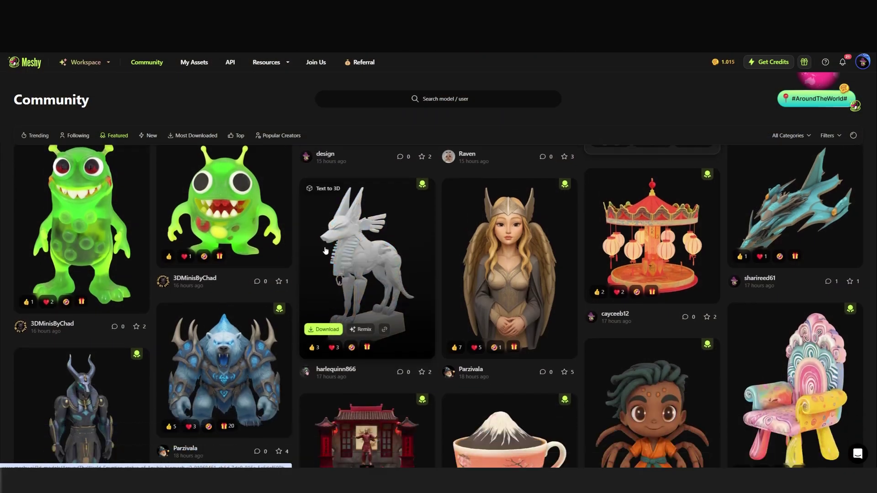
Switch to the Meshy website and browse the featured models in the community gallery
scroll(325, 250, down, 3)
scroll(326, 247, down, 4)
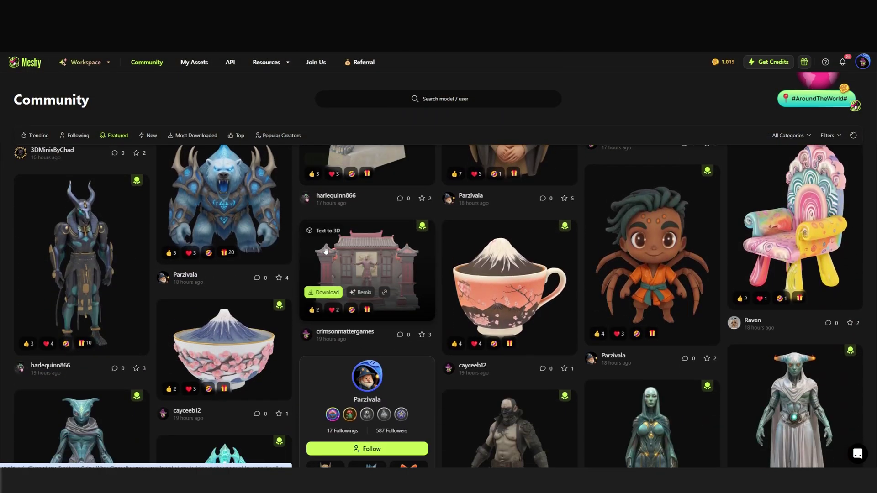
click(499, 319)
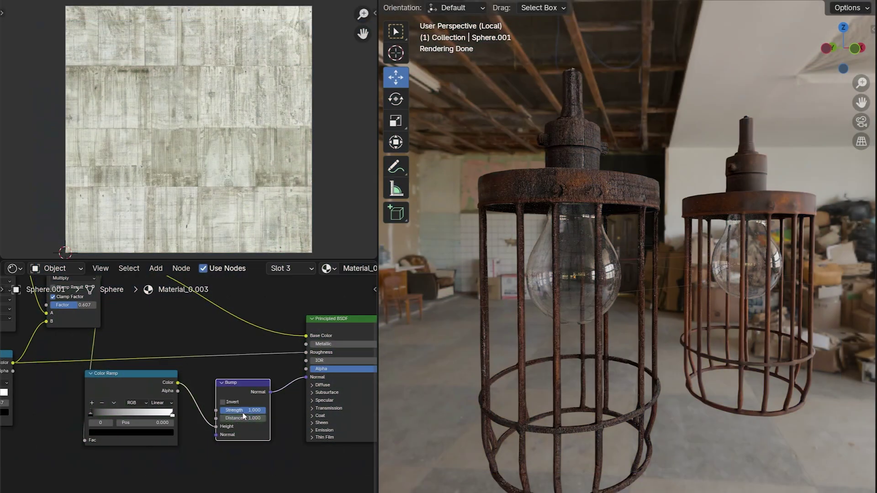
In Blender, invert the lamp material's Bump node and set its Distance to 0.1 and Strength to 0.235
click(223, 401)
text(0.1)
key(Return)
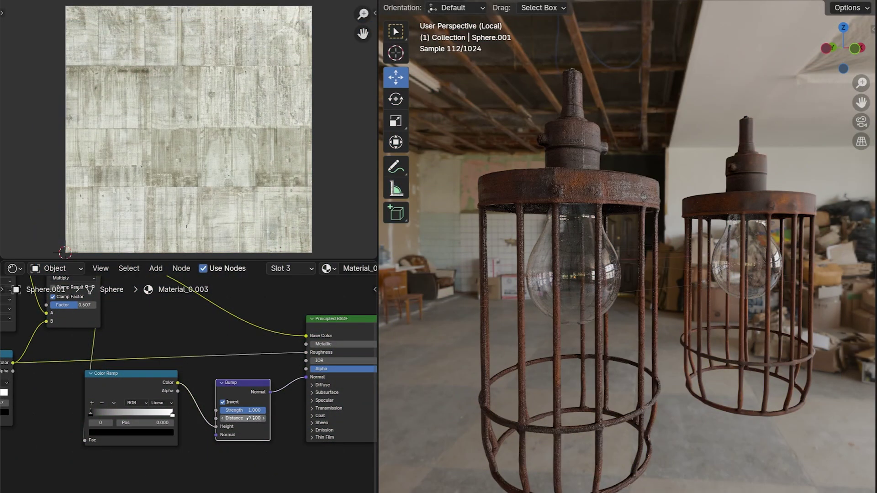
drag(252, 412, 232, 413)
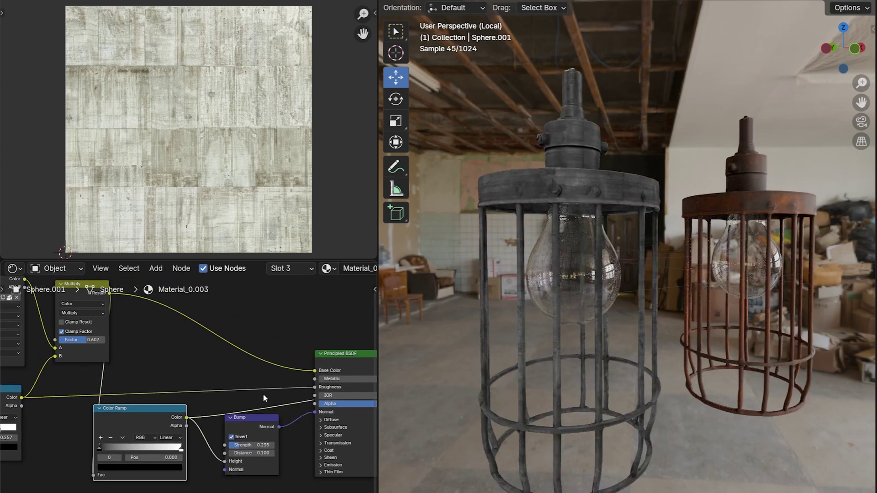
Set the Metallic value of the lamp material's Principled BSDF to 0.501
ctrl+scroll(263, 393, down, 5)
ctrl+scroll(261, 366, up, 3)
drag(292, 383, 320, 383)
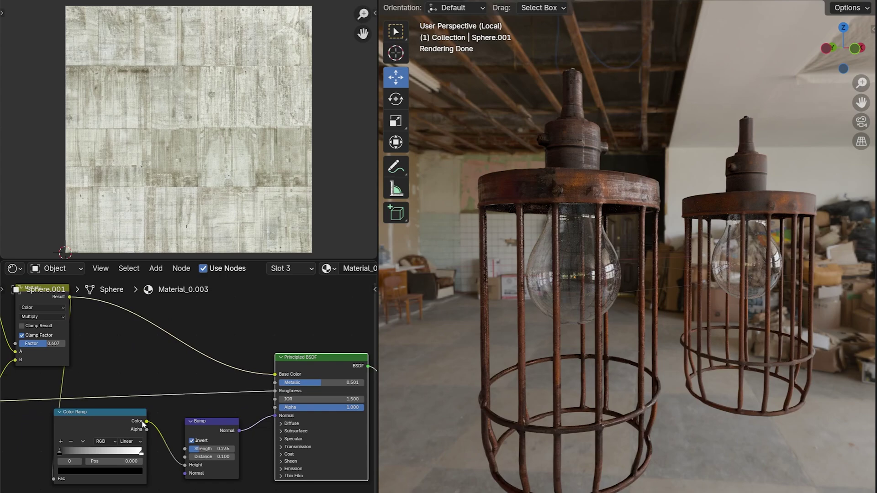
ctrl+scroll(98, 371, up, 2)
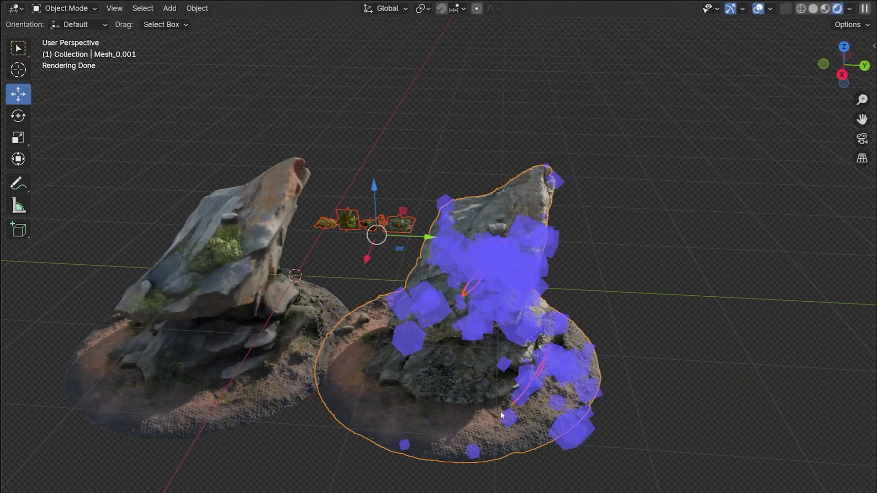
Confirm the vegetation scatter painted on the rock, adjusting its Scale and Randomness
middle_drag(502, 415, 867, 217)
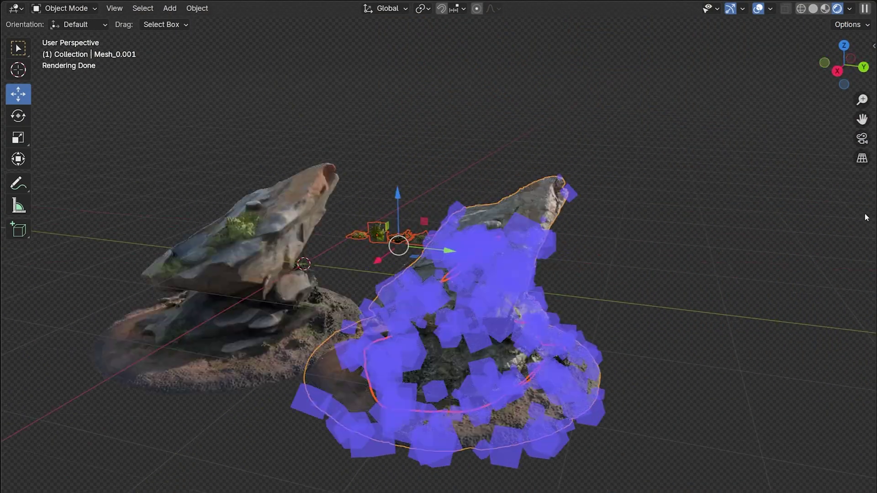
key(Return)
drag(796, 334, 804, 314)
drag(796, 351, 776, 351)
key(Return)
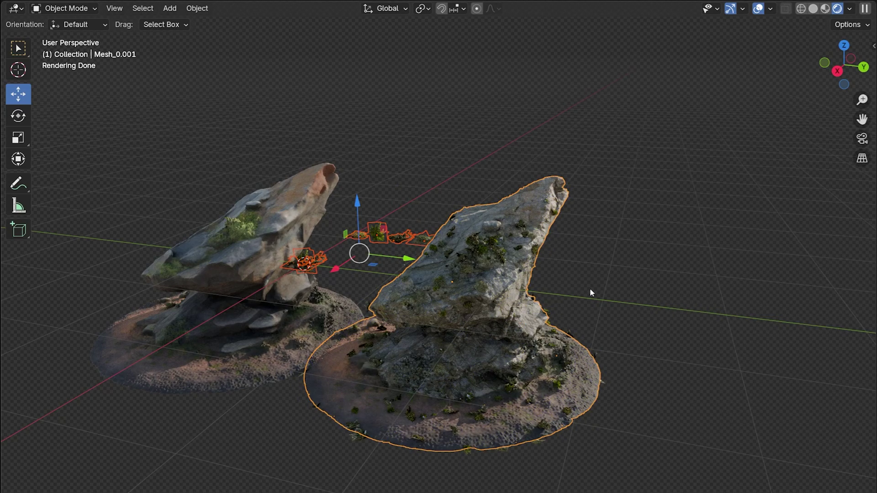
middle_drag(590, 288, 584, 310)
scroll(584, 310, up, 5)
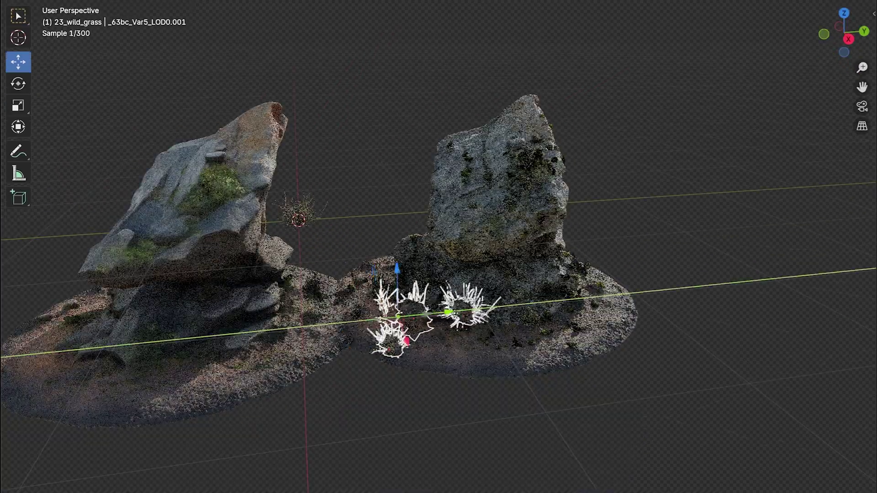
Move the selected wild grass clumps across the ground at the base of the detailed rock
drag(391, 303, 568, 293)
middle_drag(568, 294, 594, 311)
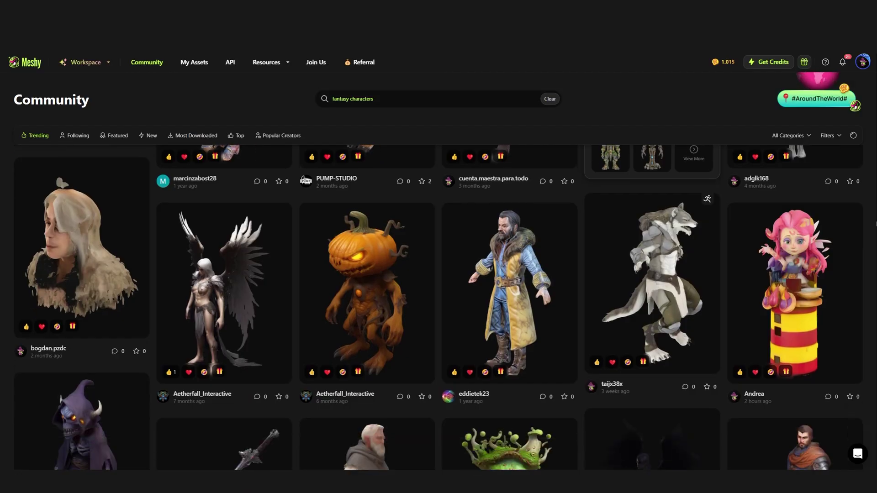
Switch to the Meshy community and browse the fantasy characters results
scroll(876, 223, down, 5)
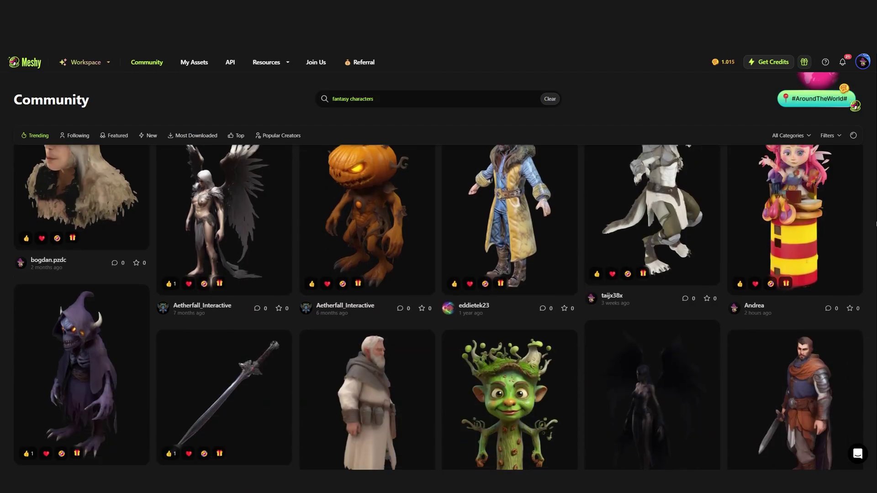
scroll(876, 224, down, 5)
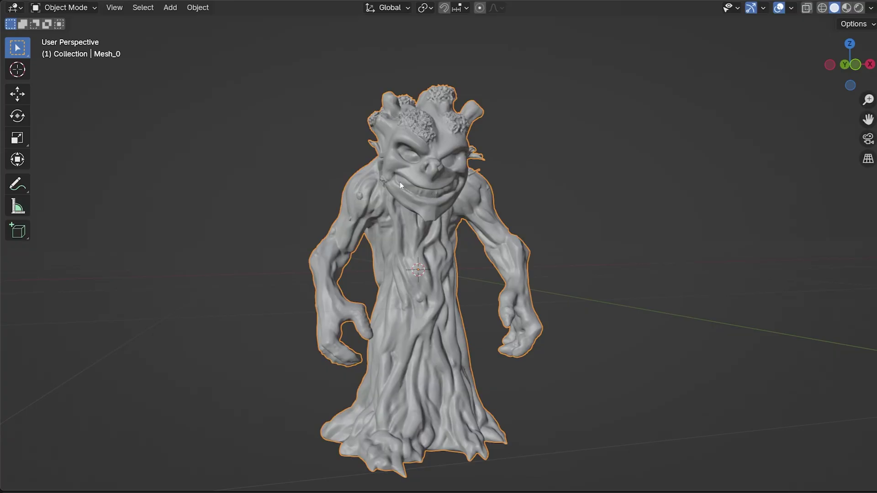
In Blender, switch the tree creature mesh to Sculpt Mode and frame its face for sculpting
click(73, 9)
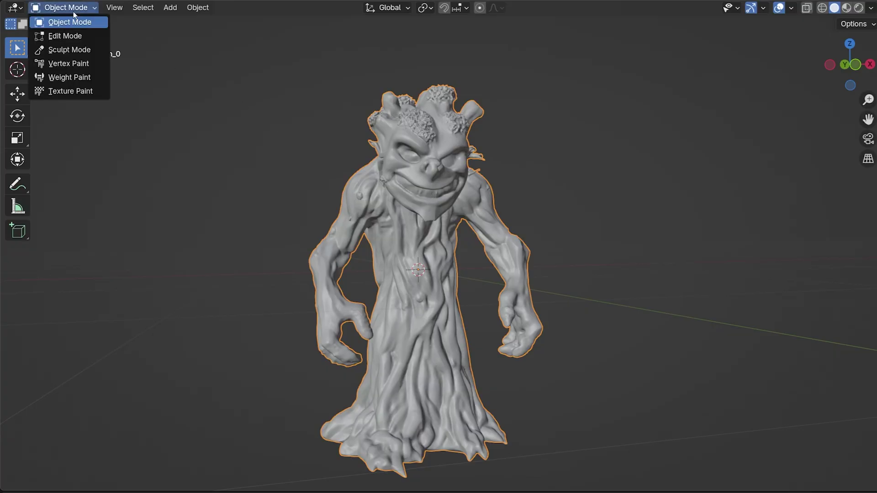
click(69, 50)
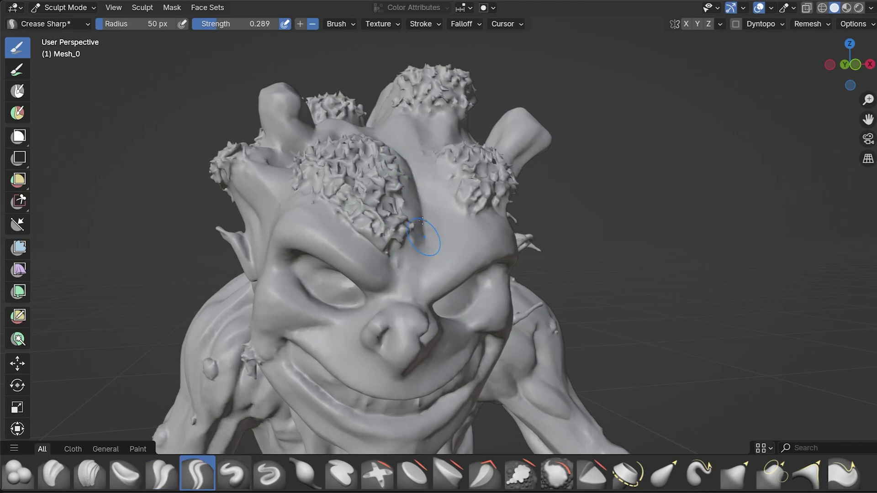
mouse_move(427, 275)
middle_down()
mouse_move(358, 251)
mouse_move(378, 248)
middle_up()
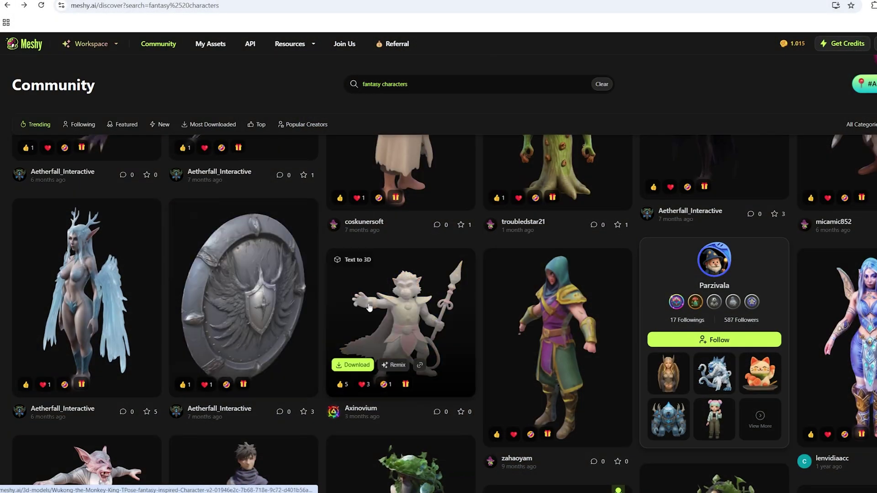
Switch to the Meshy community and open the Wukong the Monkey King model from the fantasy characters results
click(368, 303)
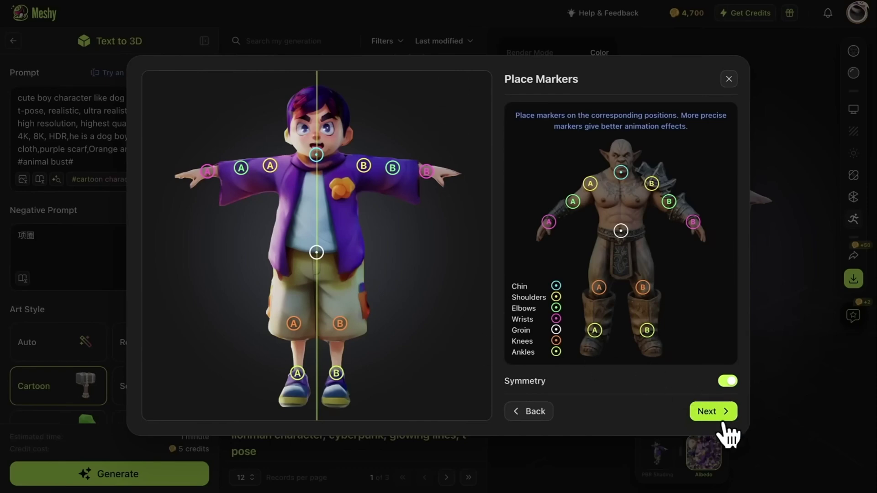
Accept the symmetrical rig markers on the cartoon boy character and preview the Walking animation
click(723, 423)
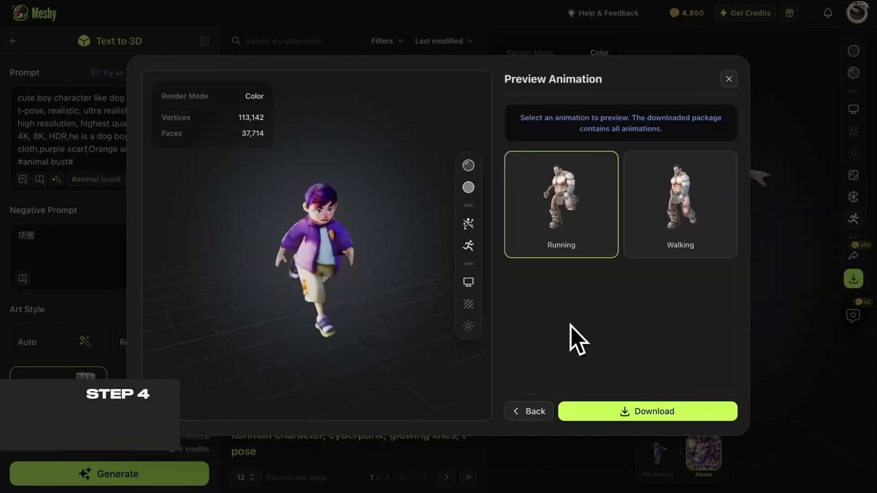
click(701, 217)
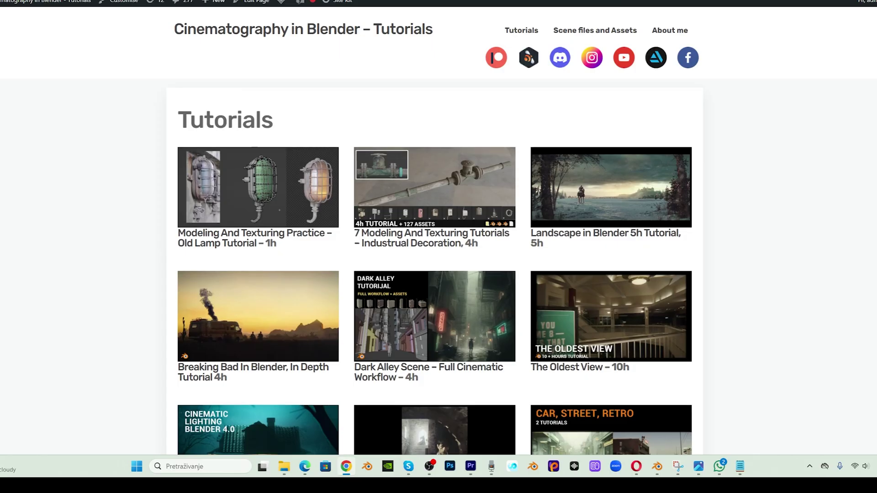
Browse the Blender tutorials page and the Modeling and texturing Decoration practice posts on Patreon
scroll(438, 260, down, 1)
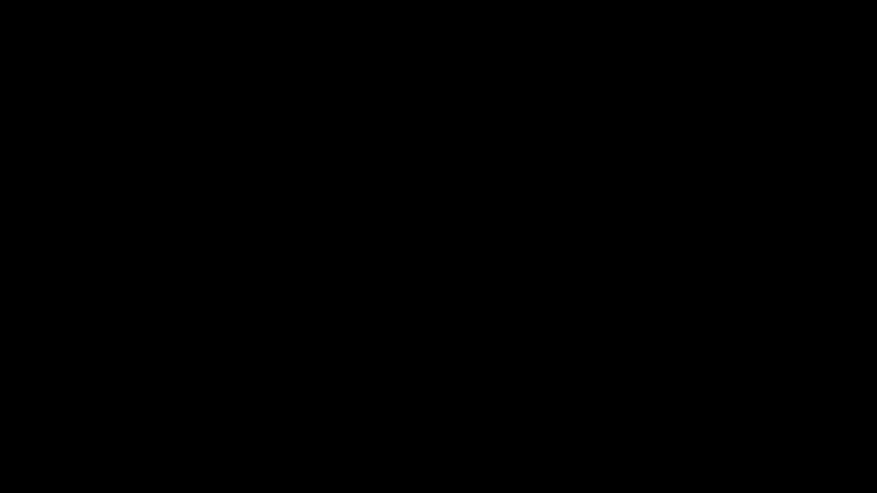
scroll(210, 396, down, 20)
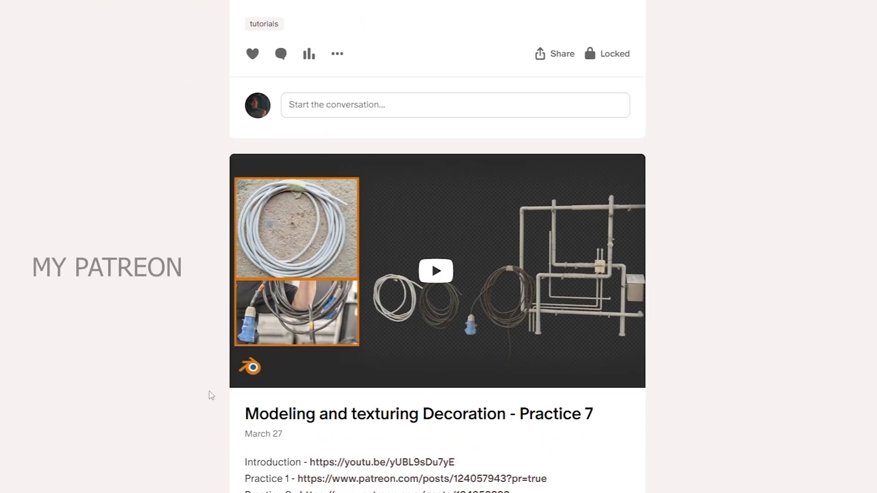
scroll(207, 396, down, 20)
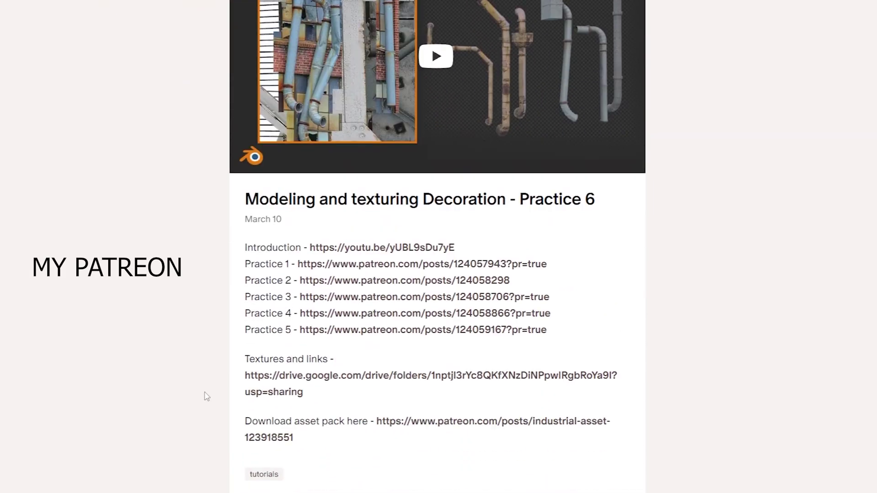
scroll(207, 396, down, 13)
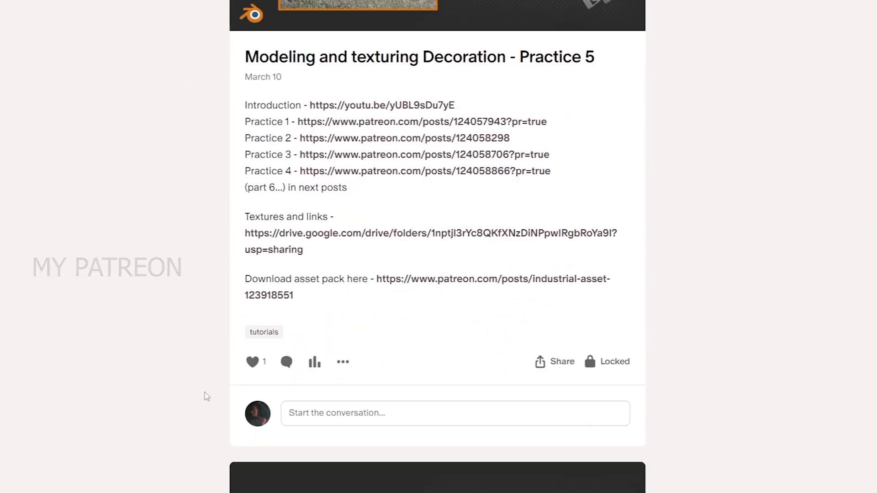